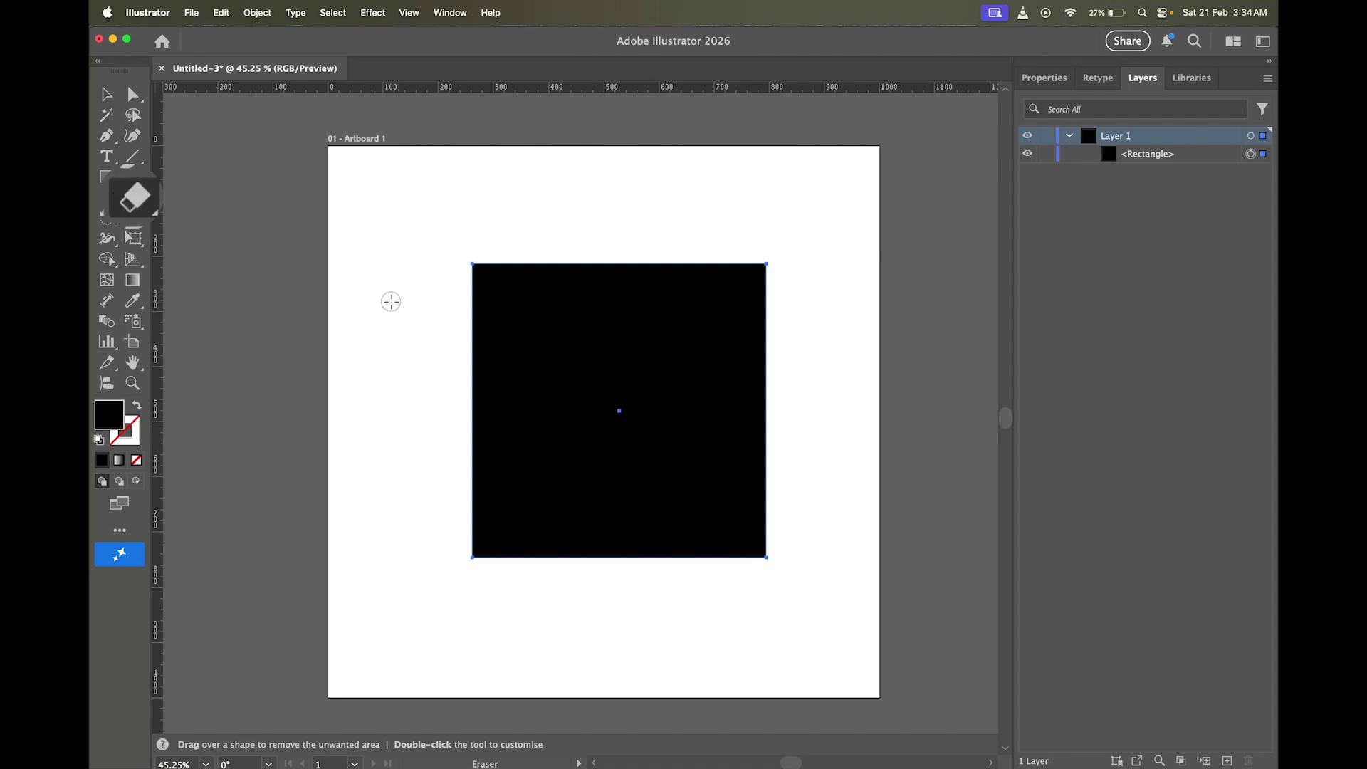
Step: Check the Eraser tool options, accept them unchanged, and erase a curved strip across the black square's upper-left corner
{"action": "double_click", "coordinate": [137, 202]}
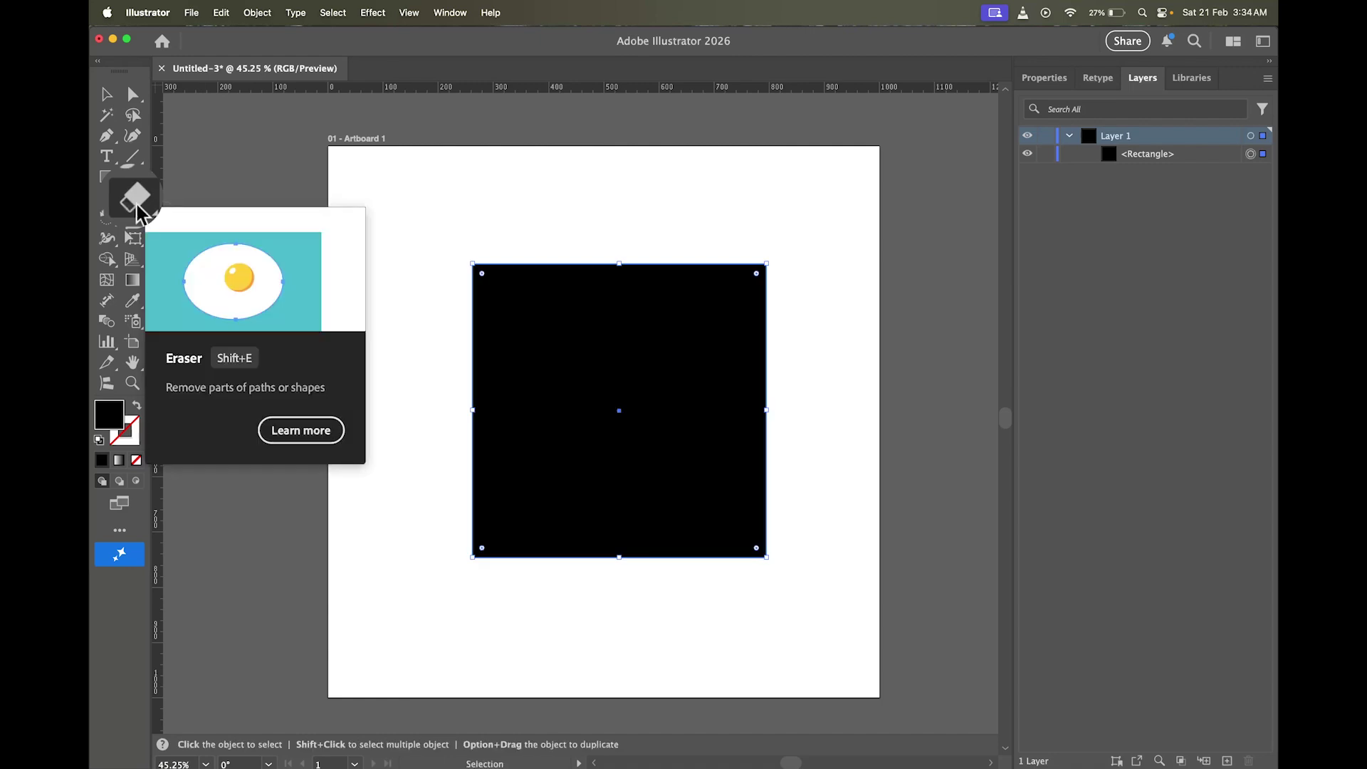
{"action": "double_click", "coordinate": [135, 202]}
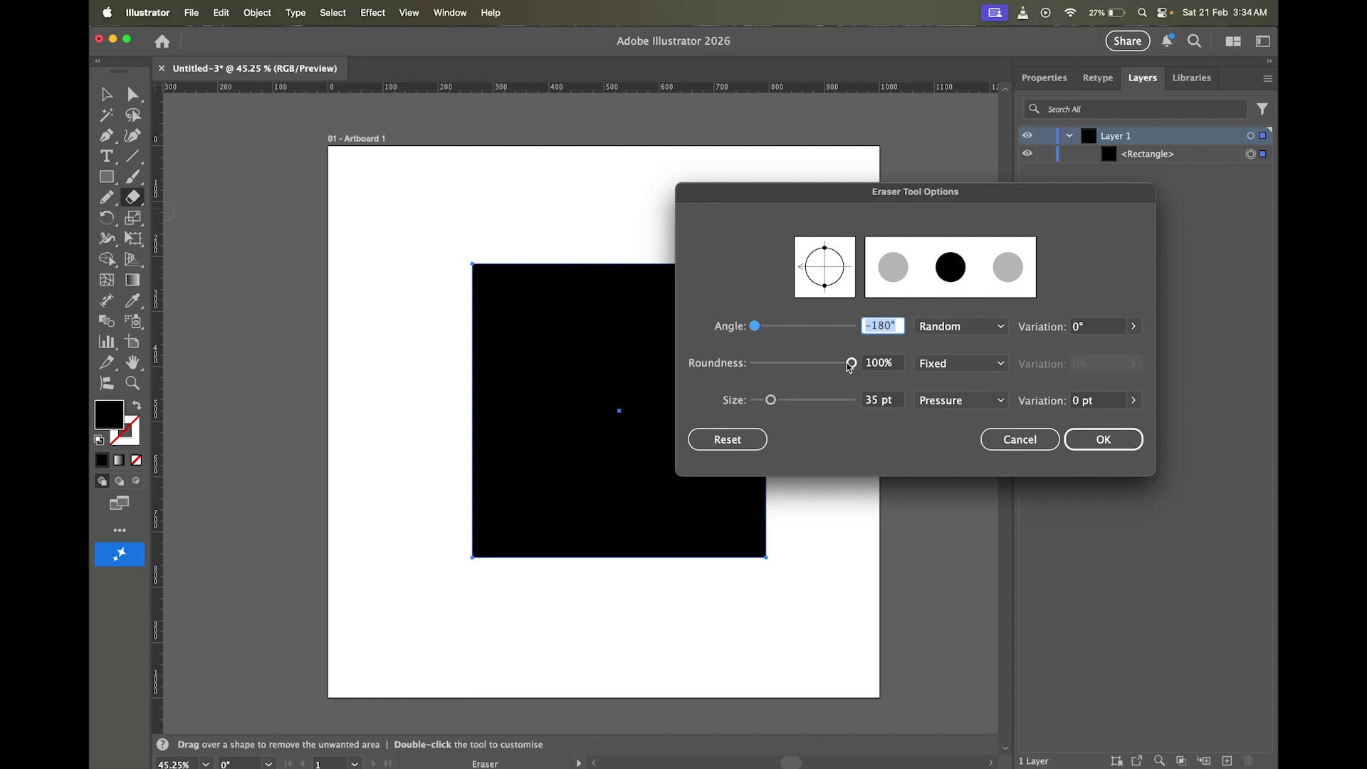
{"action": "key", "text": "Return"}
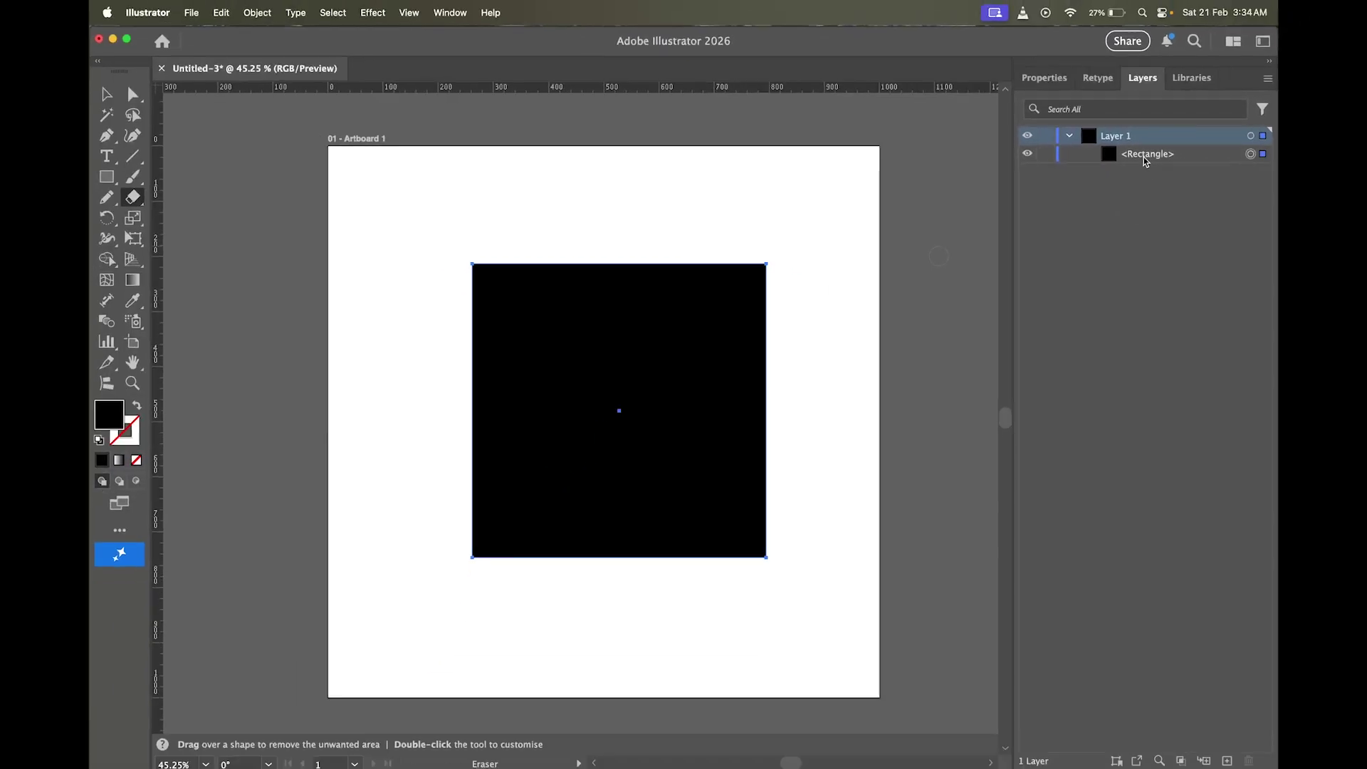
{"action": "mouse_move", "coordinate": [403, 399]}
{"action": "left_mouse_down"}
{"action": "mouse_move", "coordinate": [492, 385]}
{"action": "mouse_move", "coordinate": [563, 324]}
{"action": "mouse_move", "coordinate": [607, 246]}
{"action": "left_mouse_up"}
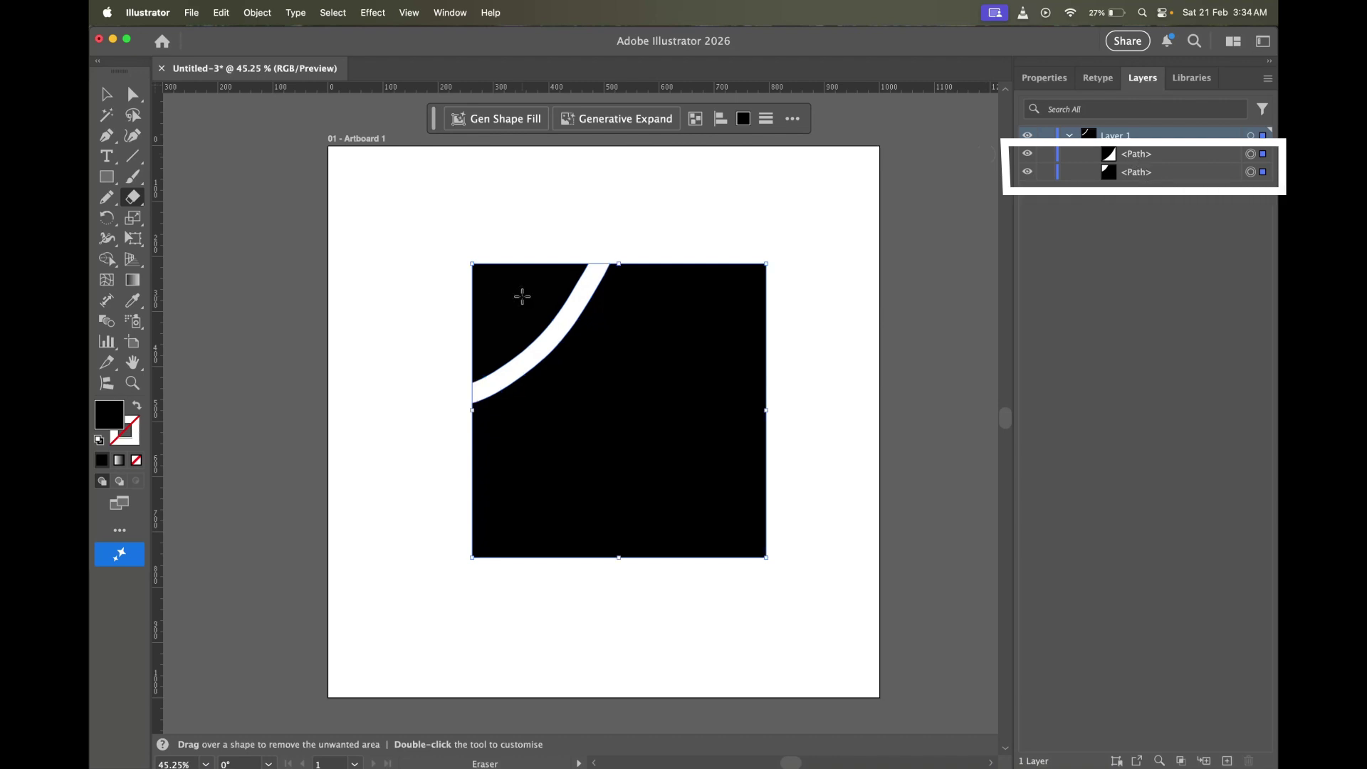
Step: Select the piece cut off at the upper-left corner, then undo back to the whole square
{"action": "key", "text": "v"}
{"action": "double_click", "coordinate": [539, 297]}
{"action": "key", "text": "super+z"}
{"action": "key", "text": "super+z"}
{"action": "key", "text": "super+z"}
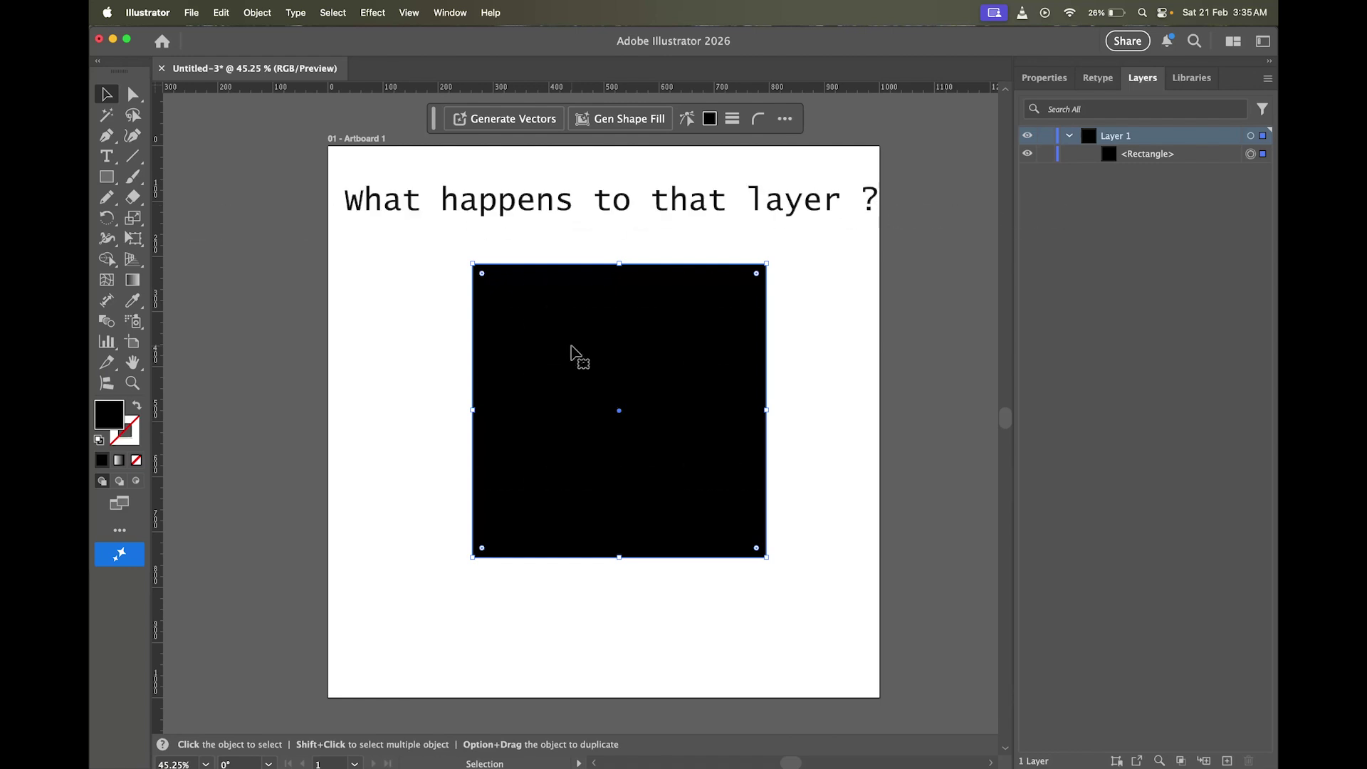
Step: Erase an S-shaped stroke inside the black square, a straight horizontal strip near its top, and a straight strip across its lower-left corner
{"action": "key", "text": "shift+e"}
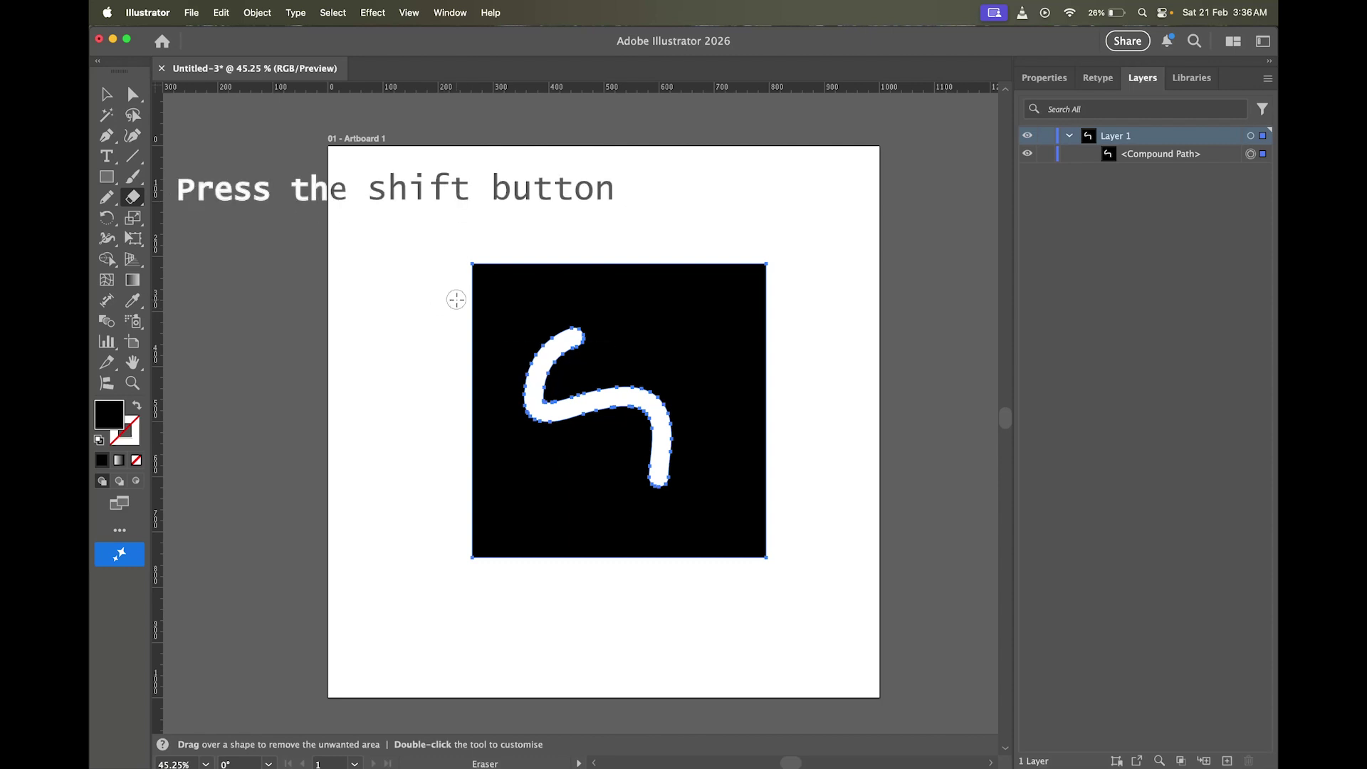
{"action": "left_click_drag", "start_coordinate": [442, 299], "coordinate": [776, 300]}
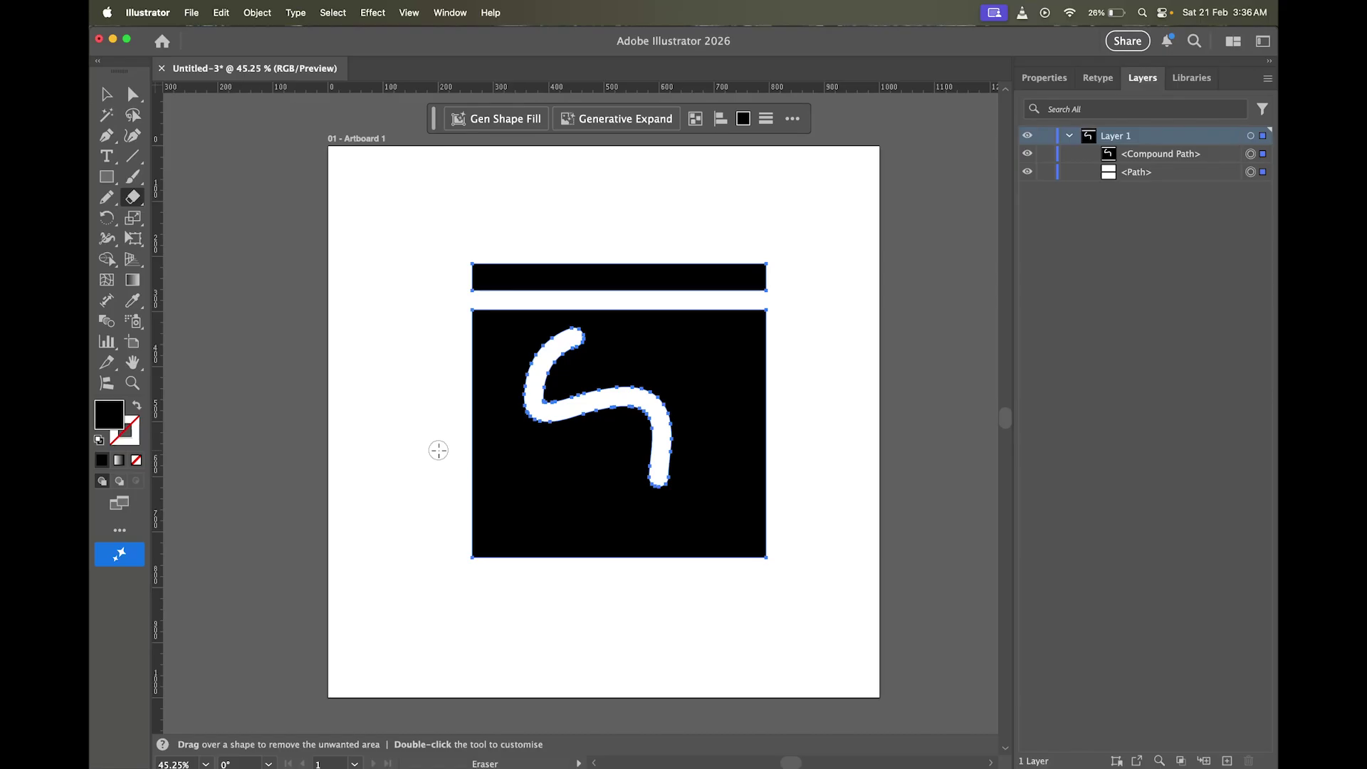
{"action": "mouse_move", "coordinate": [436, 448]}
{"action": "left_mouse_down"}
{"action": "mouse_move", "coordinate": [552, 561]}
{"action": "mouse_move", "coordinate": [621, 565]}
{"action": "left_mouse_up"}
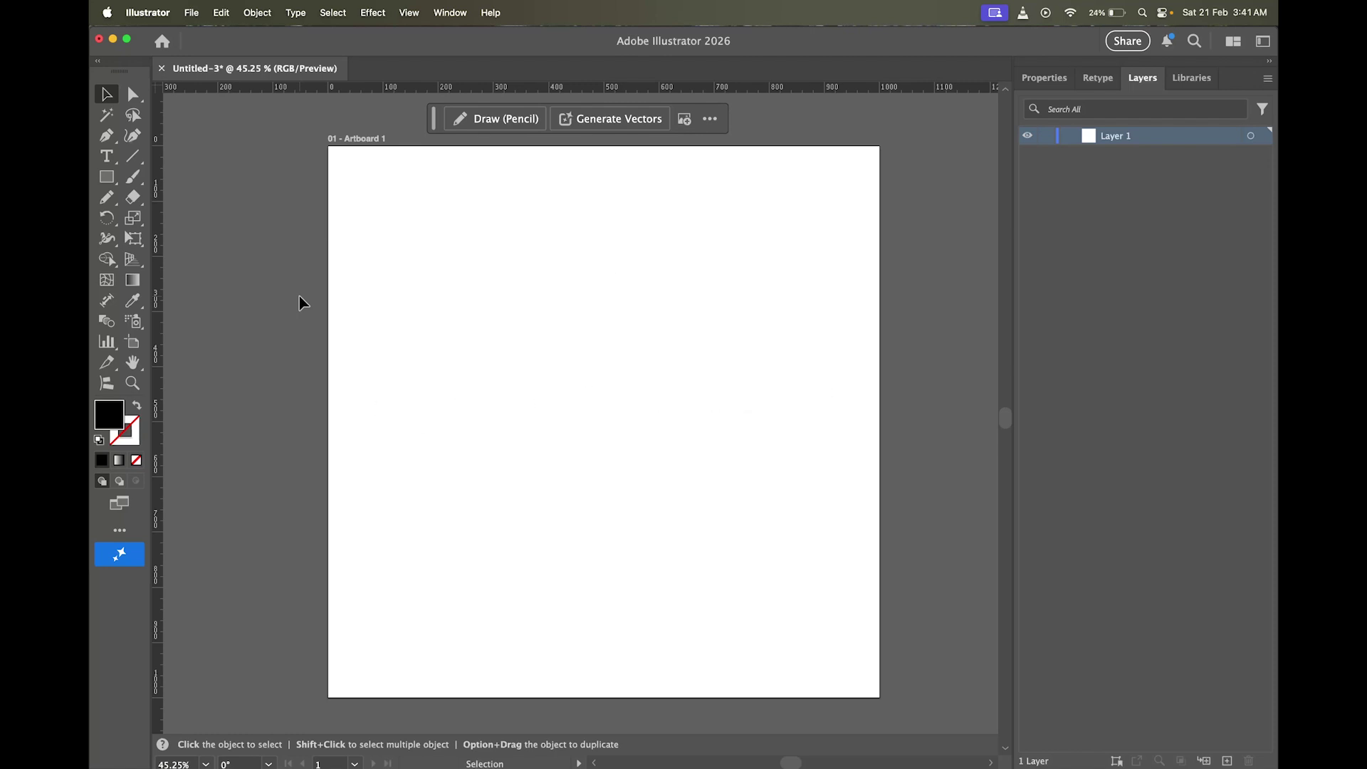
Step: Draw a square about 563 wide in the middle of the empty artboard and fill it with the orange-red swatch
{"action": "key", "text": "m"}
{"action": "left_click_drag", "start_coordinate": [448, 244], "coordinate": [758, 554]}
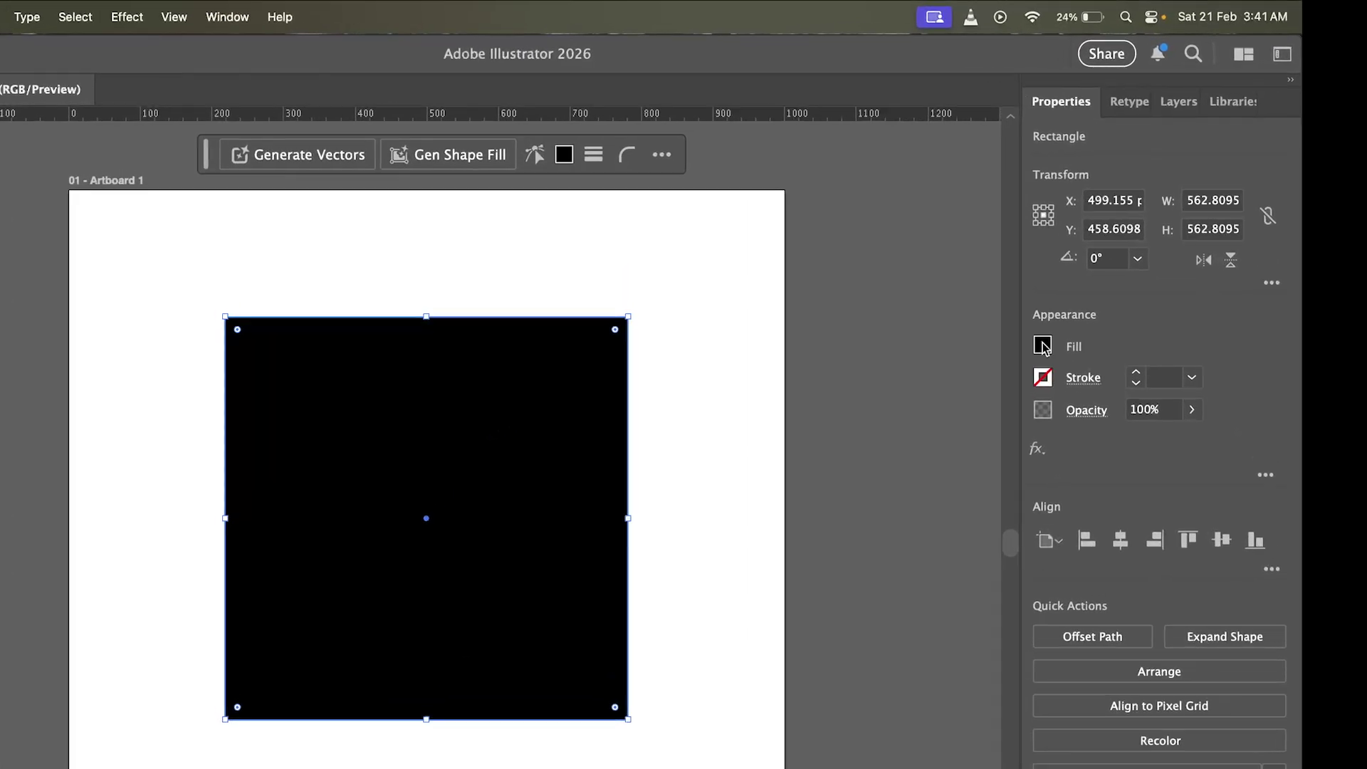
{"action": "left_click", "coordinate": [1077, 267]}
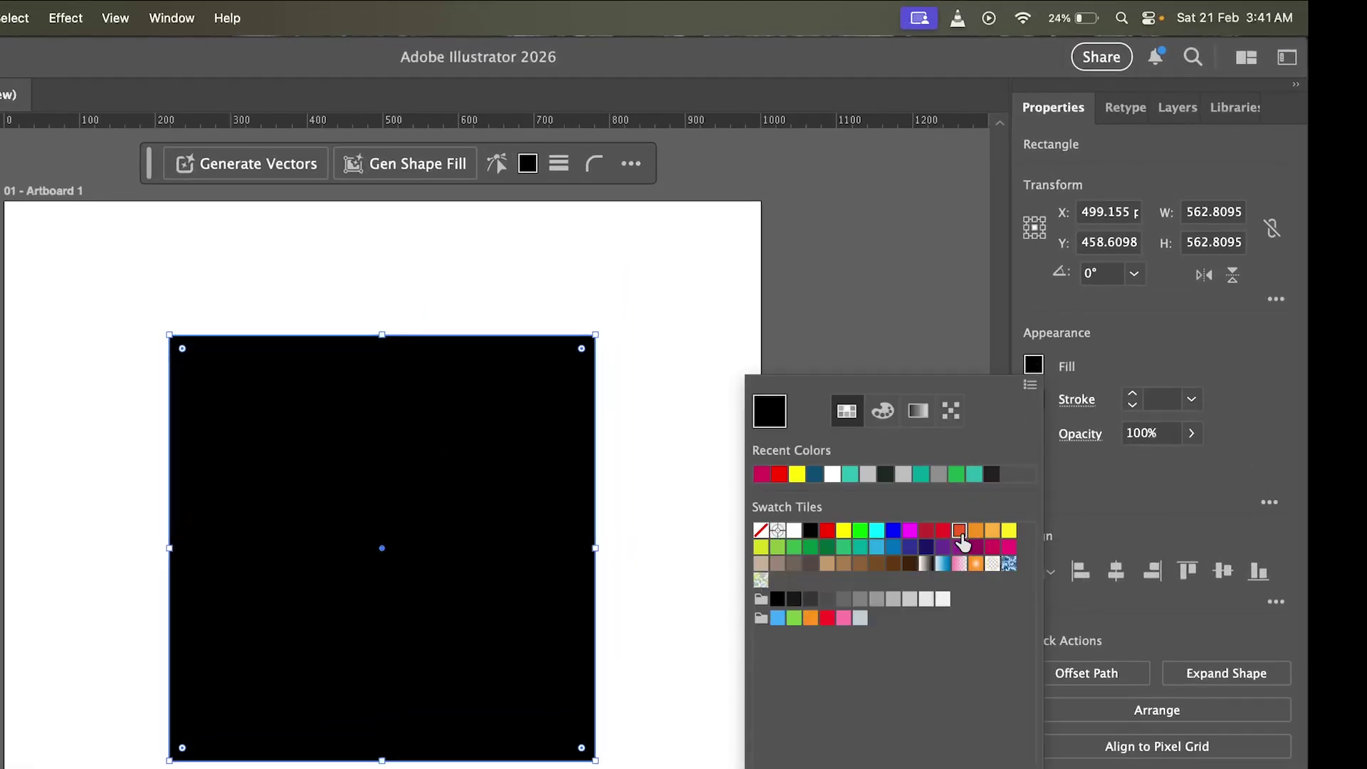
{"action": "left_click", "coordinate": [959, 531]}
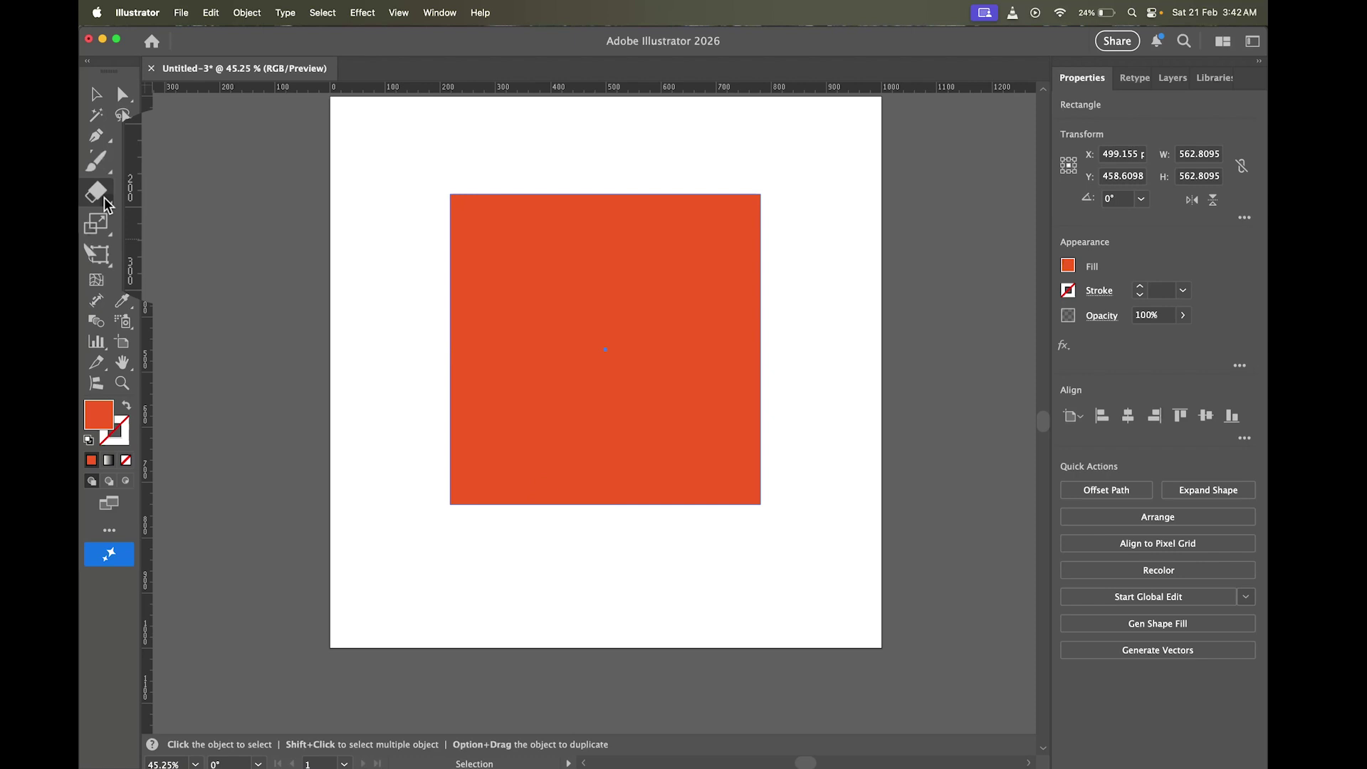
Step: Try to cut the orange-red square with the Scissors tool away from its path, including inside the fill, and dismiss the warnings
{"action": "left_click", "coordinate": [25, 217]}
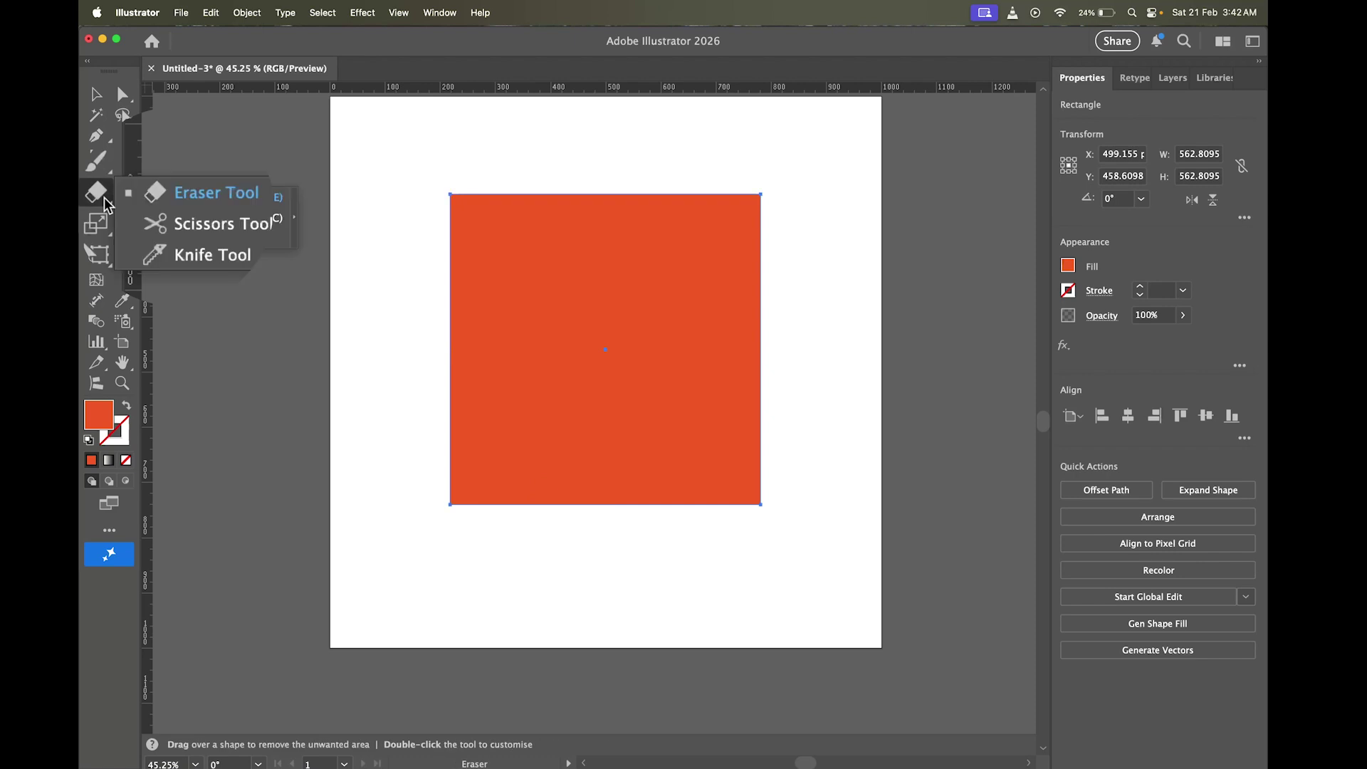
{"action": "left_click", "coordinate": [226, 229]}
{"action": "left_click", "coordinate": [407, 302]}
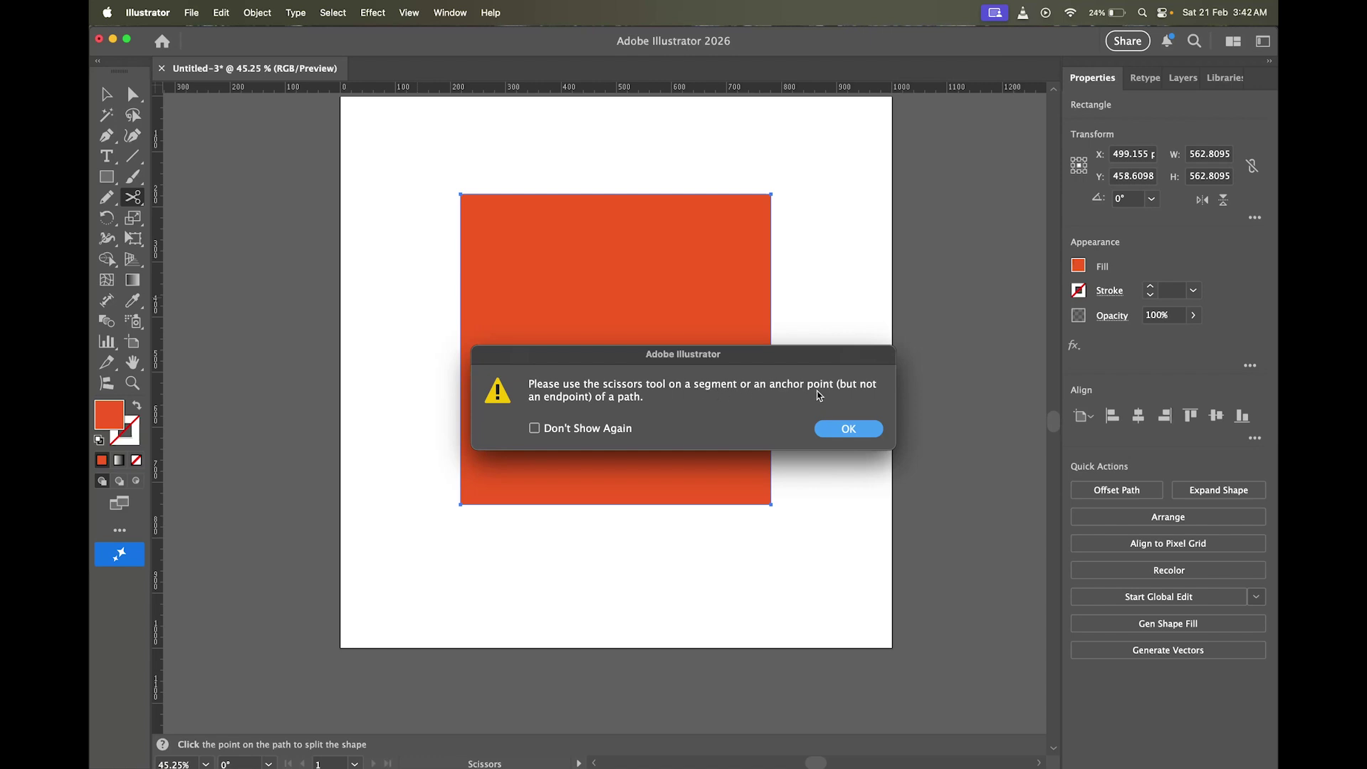
{"action": "key", "text": "Return"}
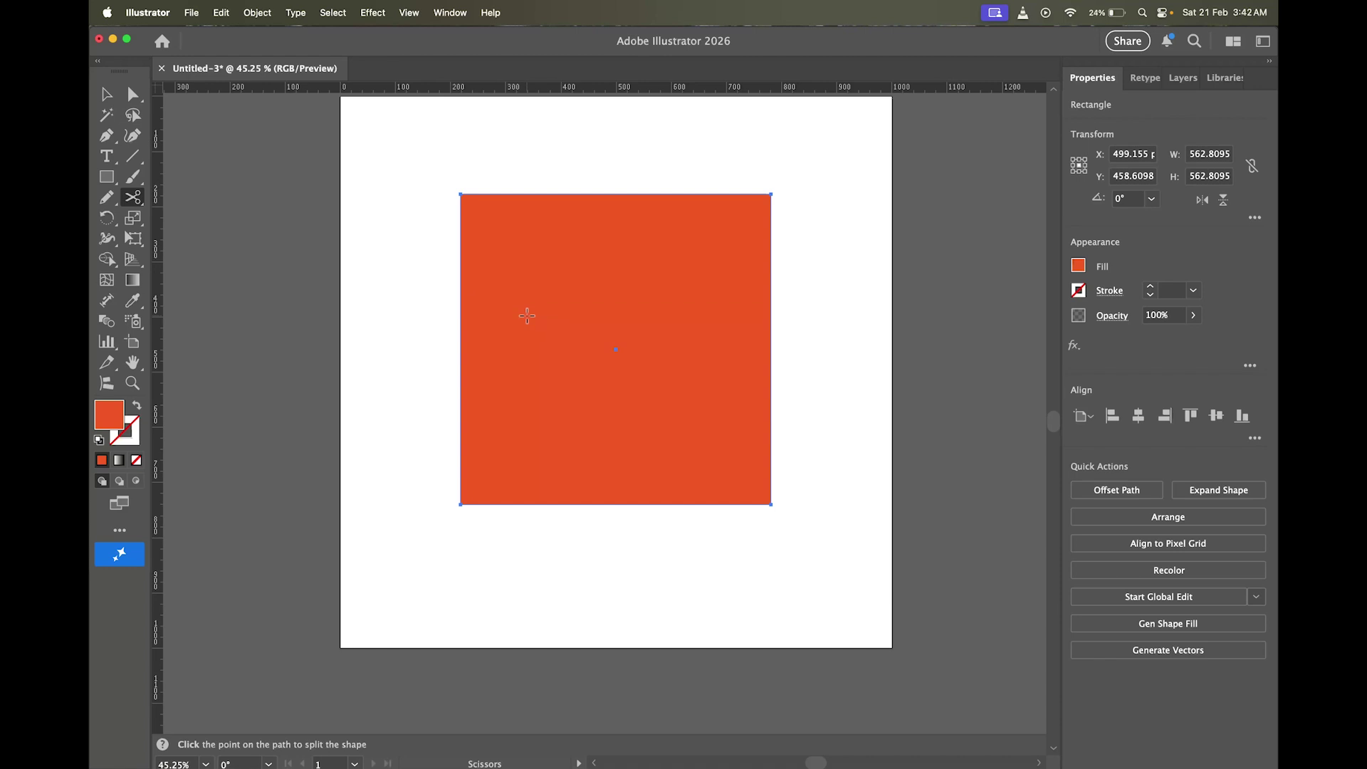
{"action": "left_click", "coordinate": [527, 316]}
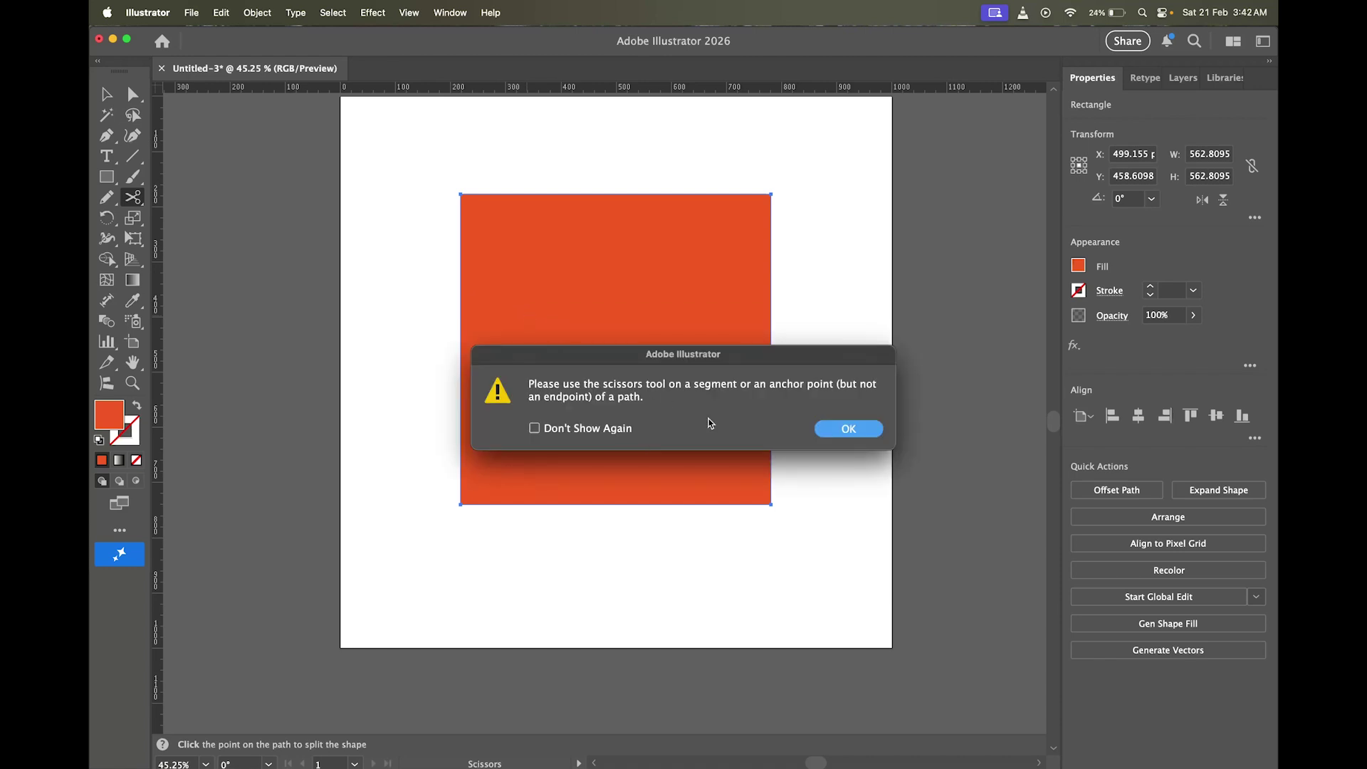
{"action": "left_click", "coordinate": [847, 429]}
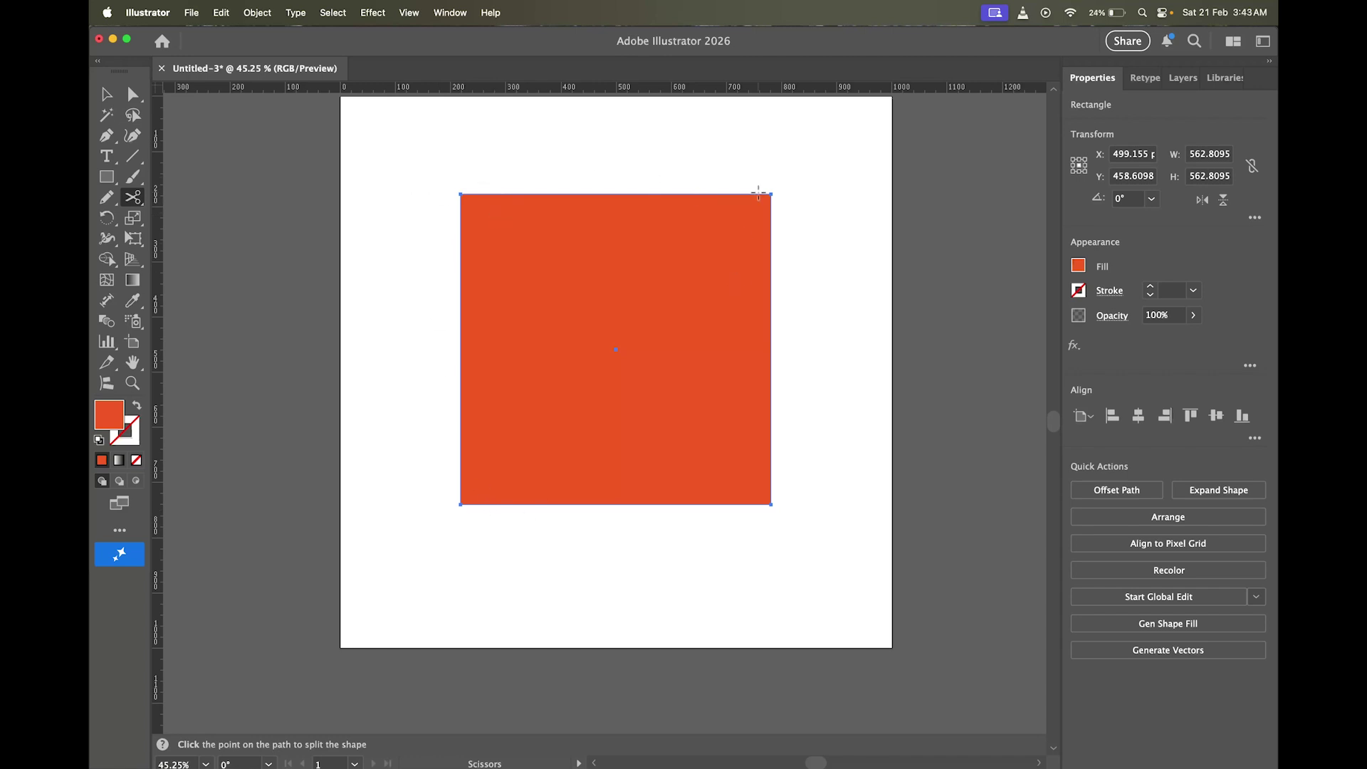
Step: Show the layer list and split the square's path with the Scissors tool near the top edge's left end and midway down the right edge
{"action": "left_click", "coordinate": [1182, 78]}
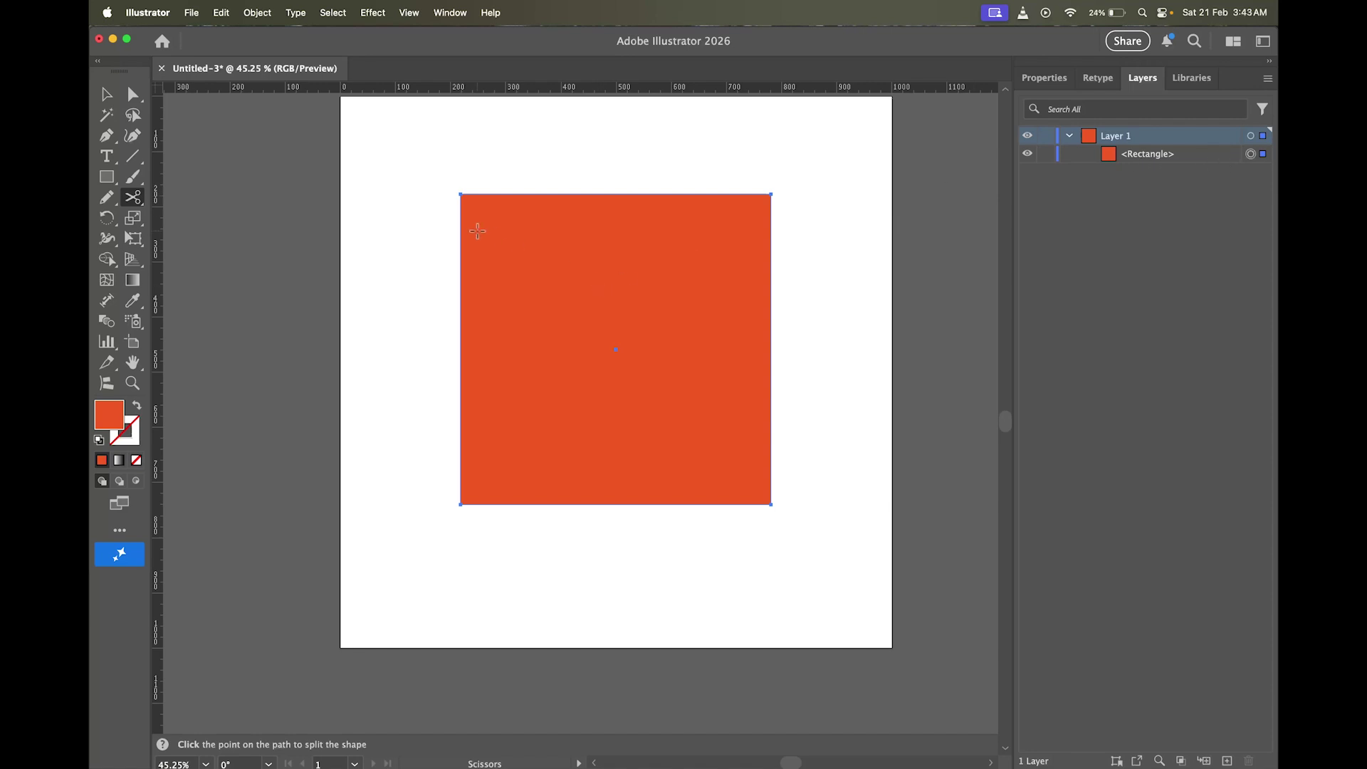
{"action": "scroll", "coordinate": [477, 230], "scroll_direction": "up", "scroll_amount": 5}
{"action": "left_click", "coordinate": [494, 192]}
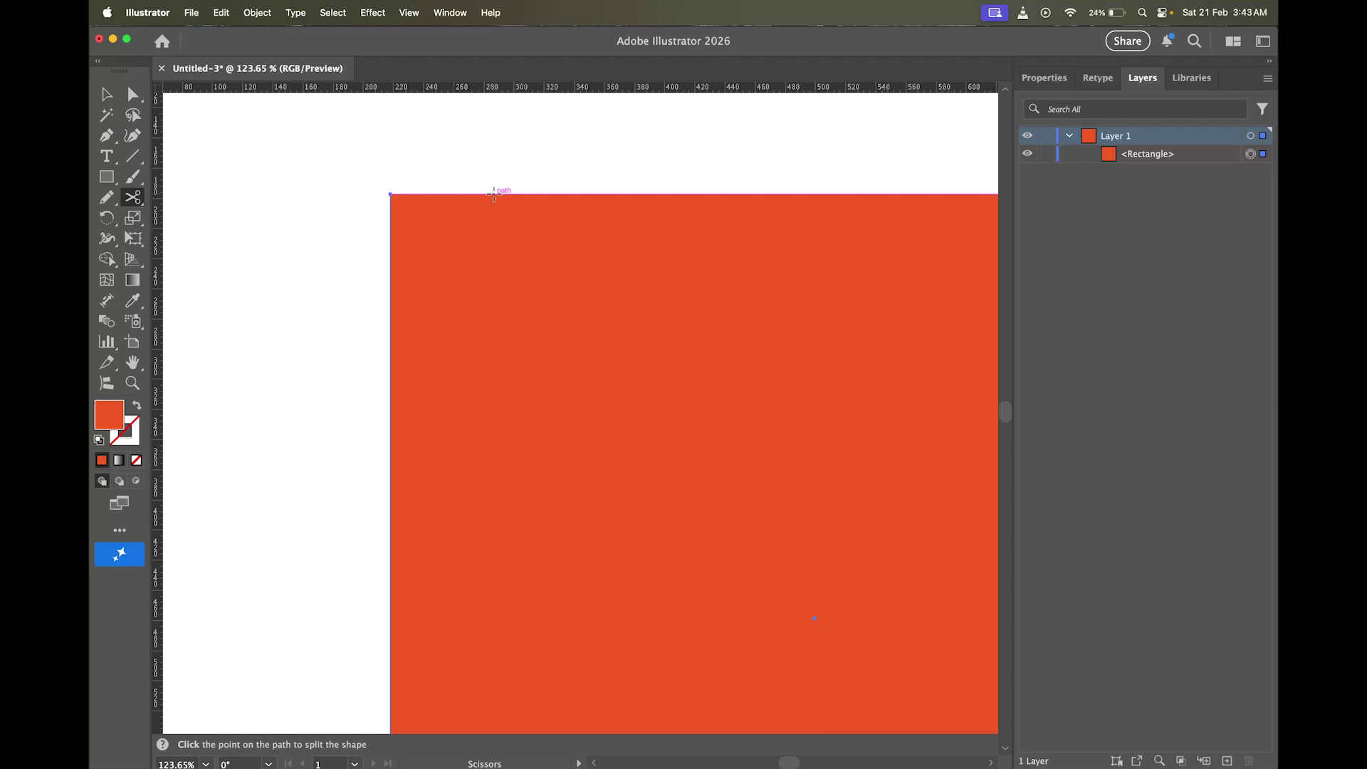
{"action": "scroll", "coordinate": [639, 201], "scroll_direction": "down", "scroll_amount": 4}
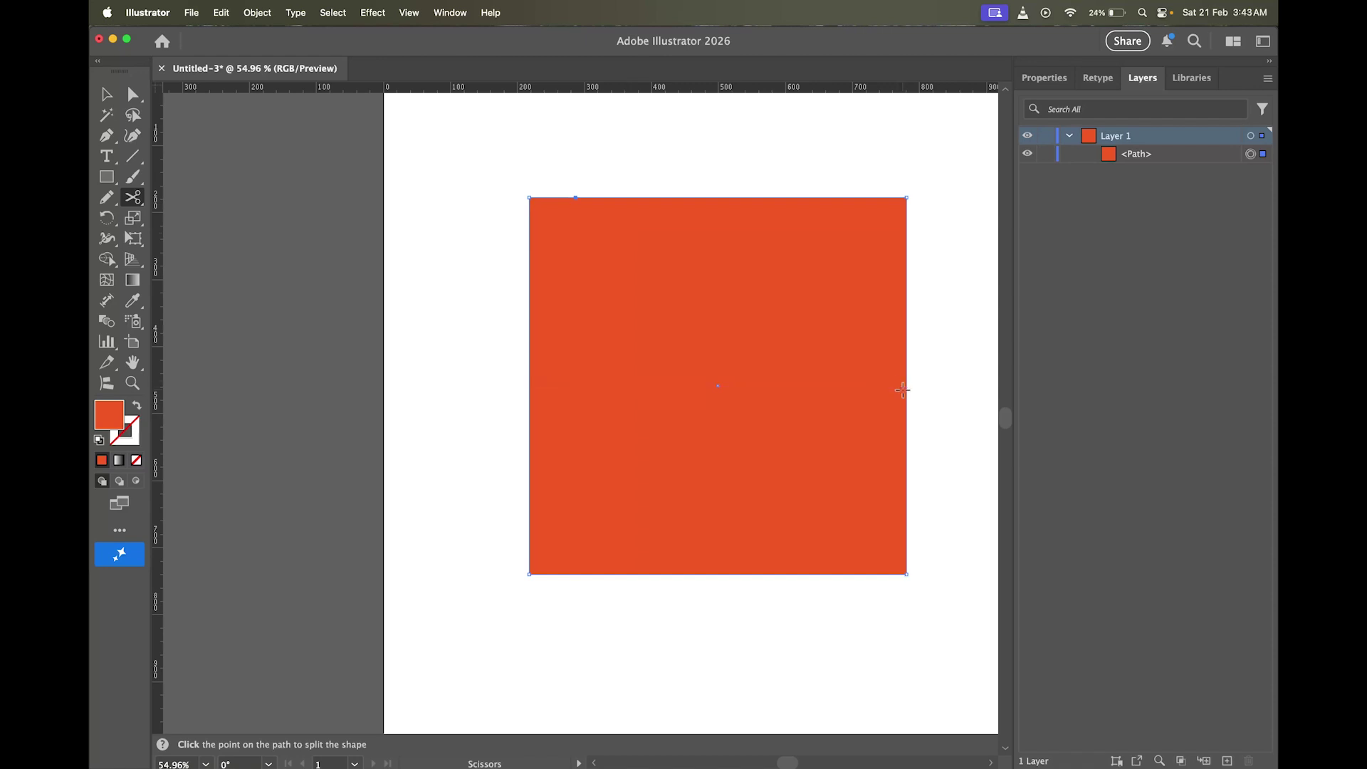
{"action": "left_click", "coordinate": [901, 400]}
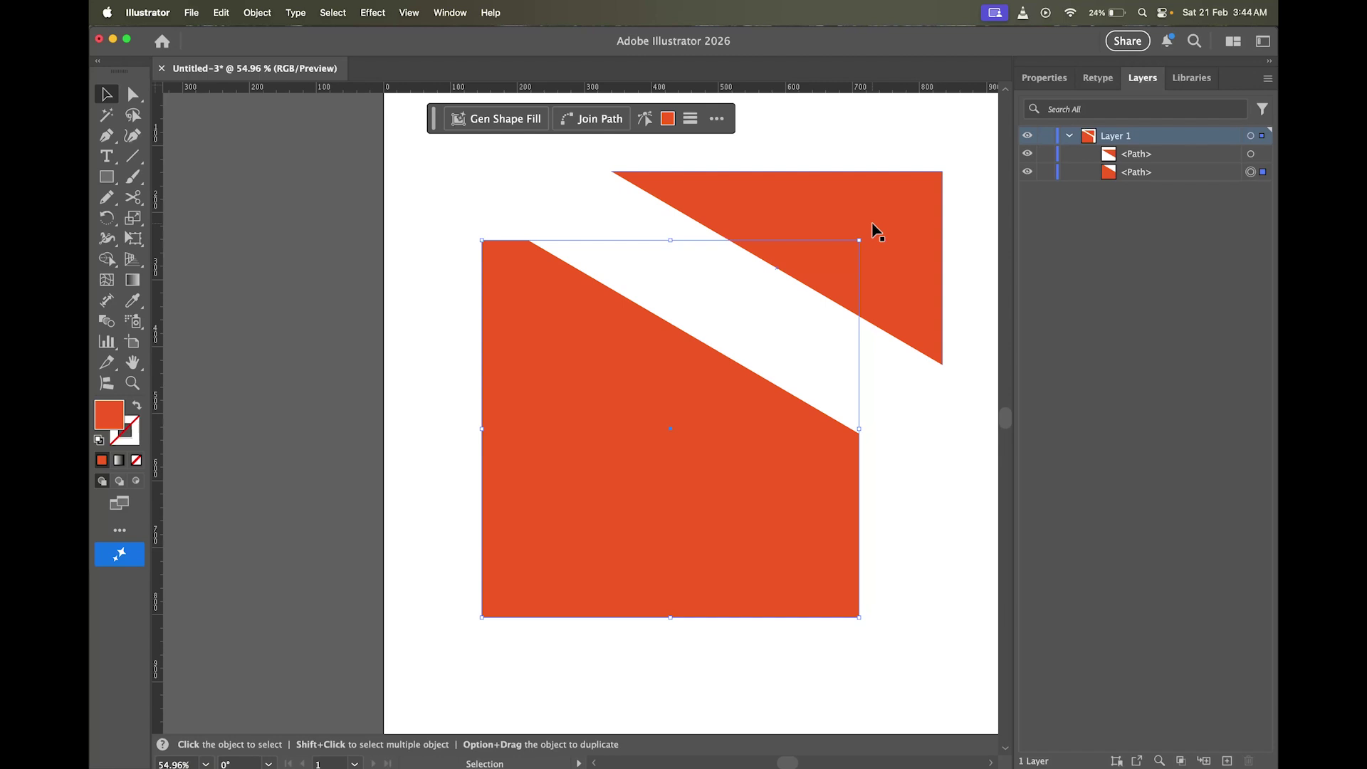
Step: Select the triangular upper-right piece, display its anchor points with Direct Selection, and give it a 16 pt black stroke
{"action": "left_click", "coordinate": [901, 229]}
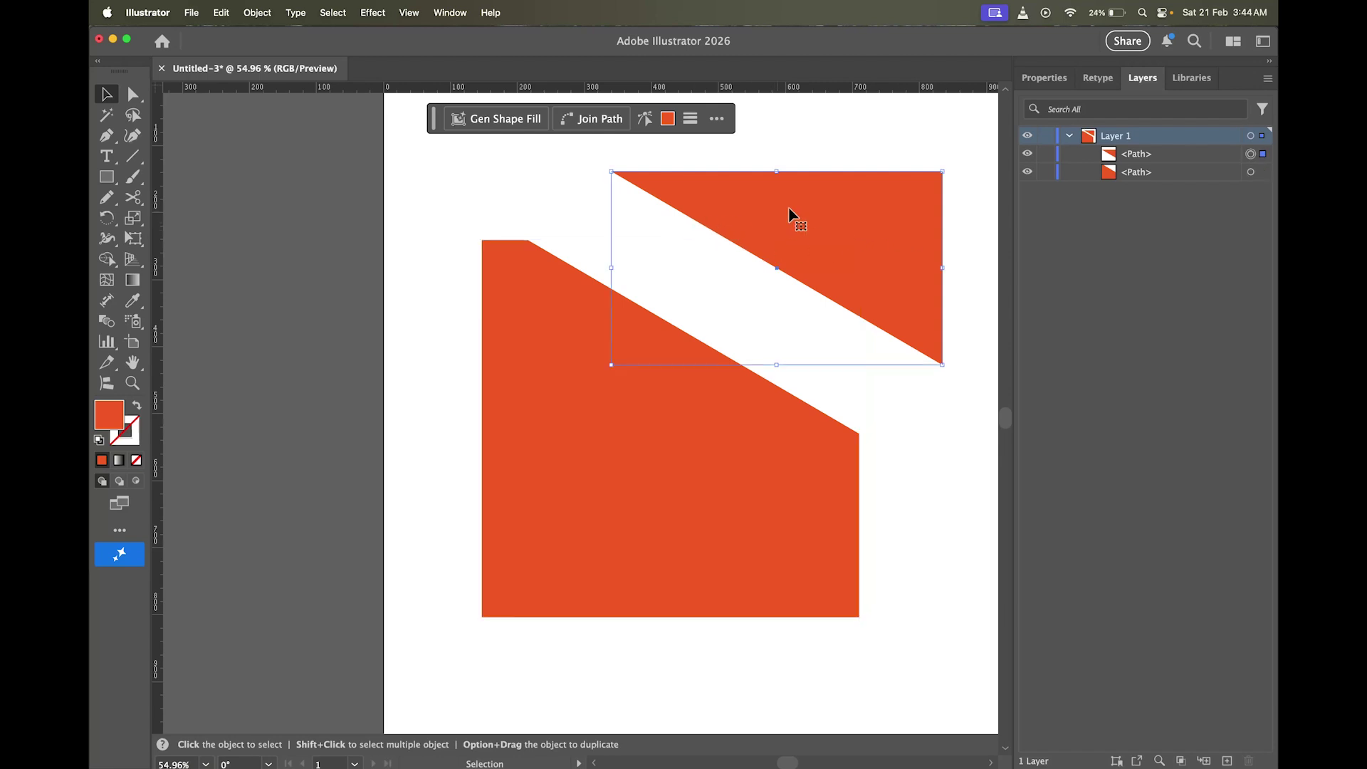
{"action": "key", "text": "a"}
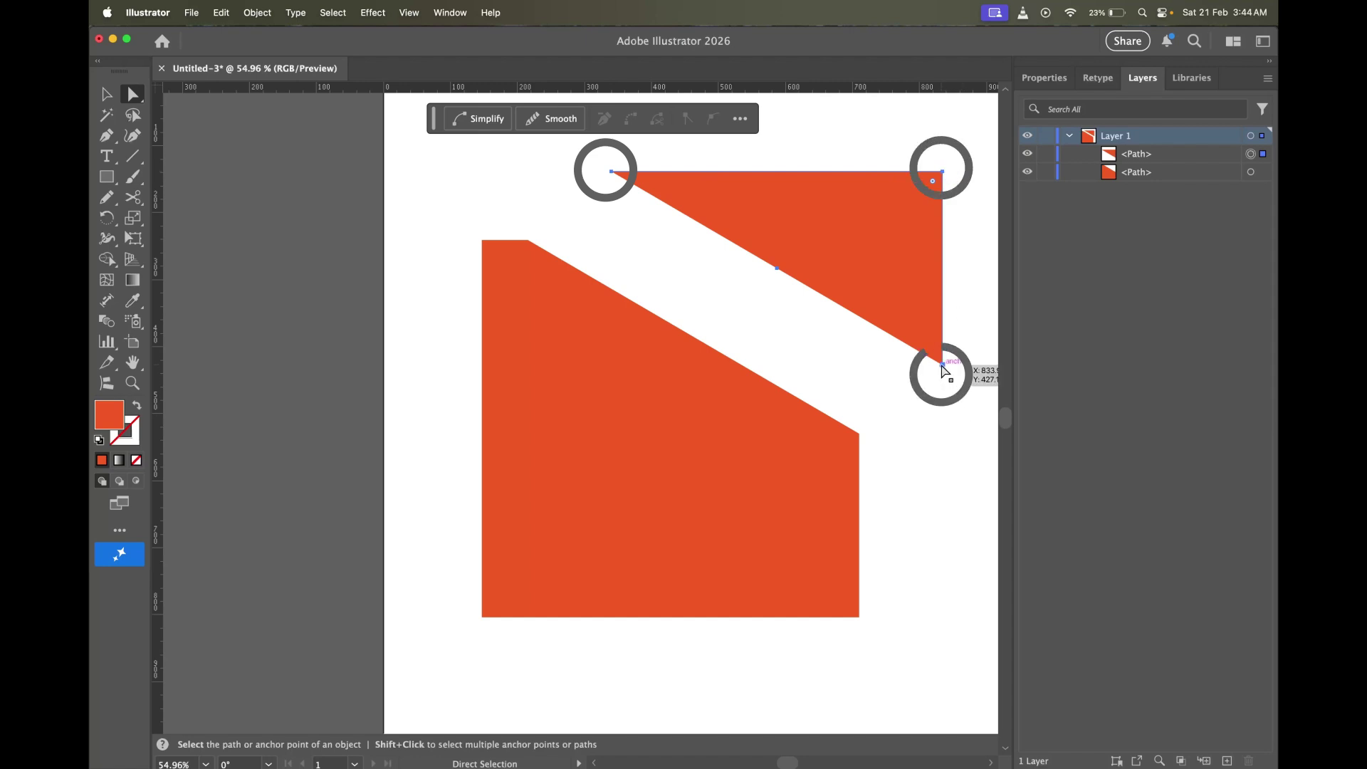
{"action": "scroll", "coordinate": [942, 368], "scroll_direction": "up", "scroll_amount": 1}
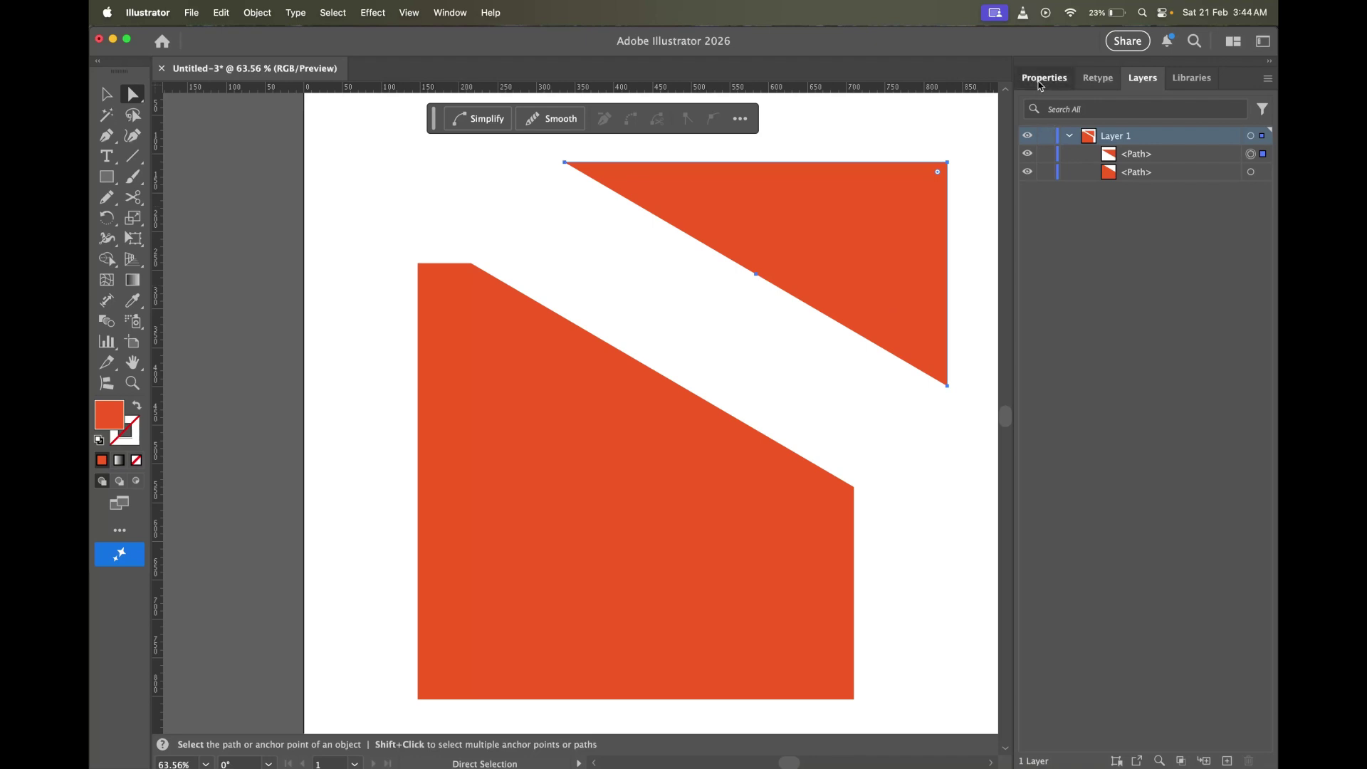
{"action": "left_click", "coordinate": [1044, 78]}
{"action": "left_click", "coordinate": [1150, 287]}
{"action": "left_click", "coordinate": [1151, 287]}
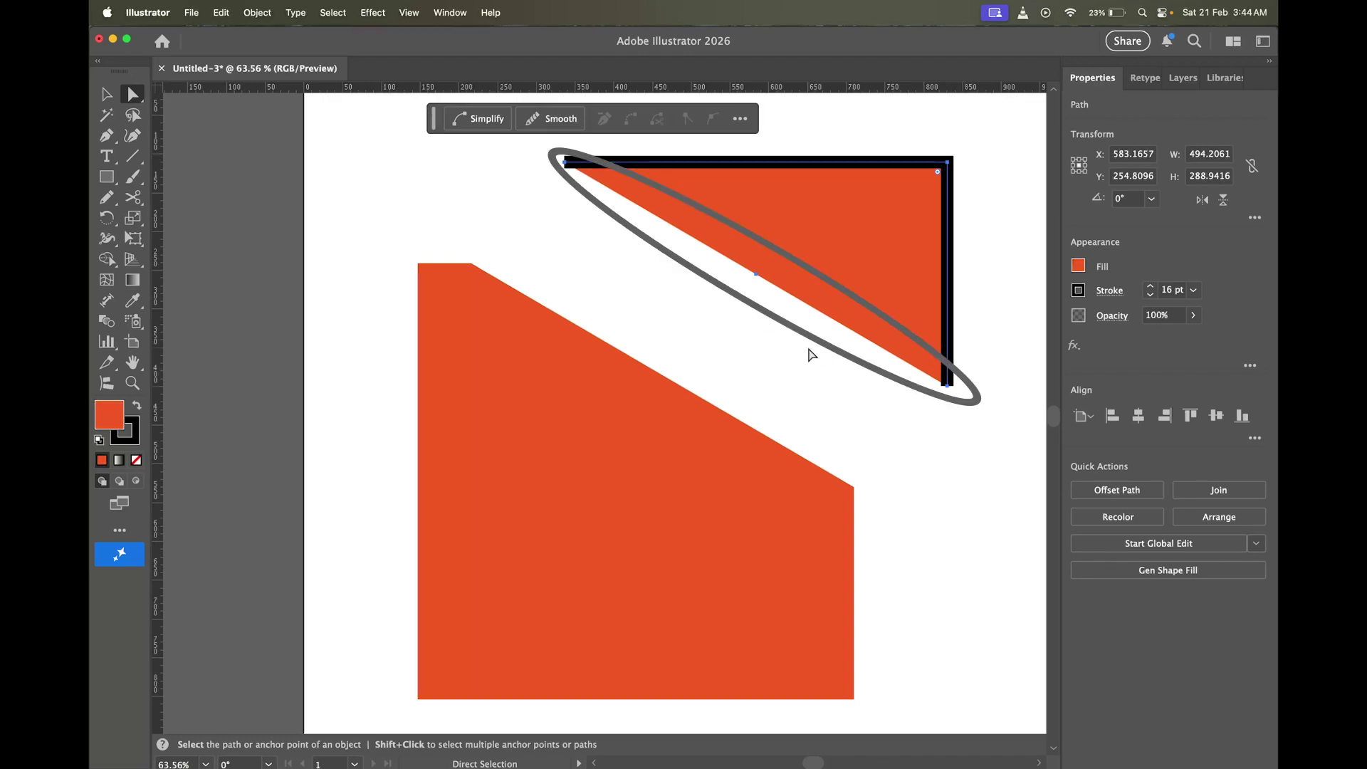
Step: Select the larger lower-left piece and raise its stroke weight in steps to outline its open path
{"action": "left_click", "coordinate": [625, 477]}
{"action": "left_click", "coordinate": [1148, 287]}
{"action": "left_click", "coordinate": [1149, 287]}
{"action": "left_click", "coordinate": [1149, 287]}
{"action": "left_click", "coordinate": [1149, 287]}
{"action": "left_click", "coordinate": [1149, 287]}
{"action": "left_click", "coordinate": [1148, 287]}
{"action": "left_click", "coordinate": [1148, 287]}
{"action": "left_click", "coordinate": [1148, 287]}
{"action": "left_click", "coordinate": [1149, 286]}
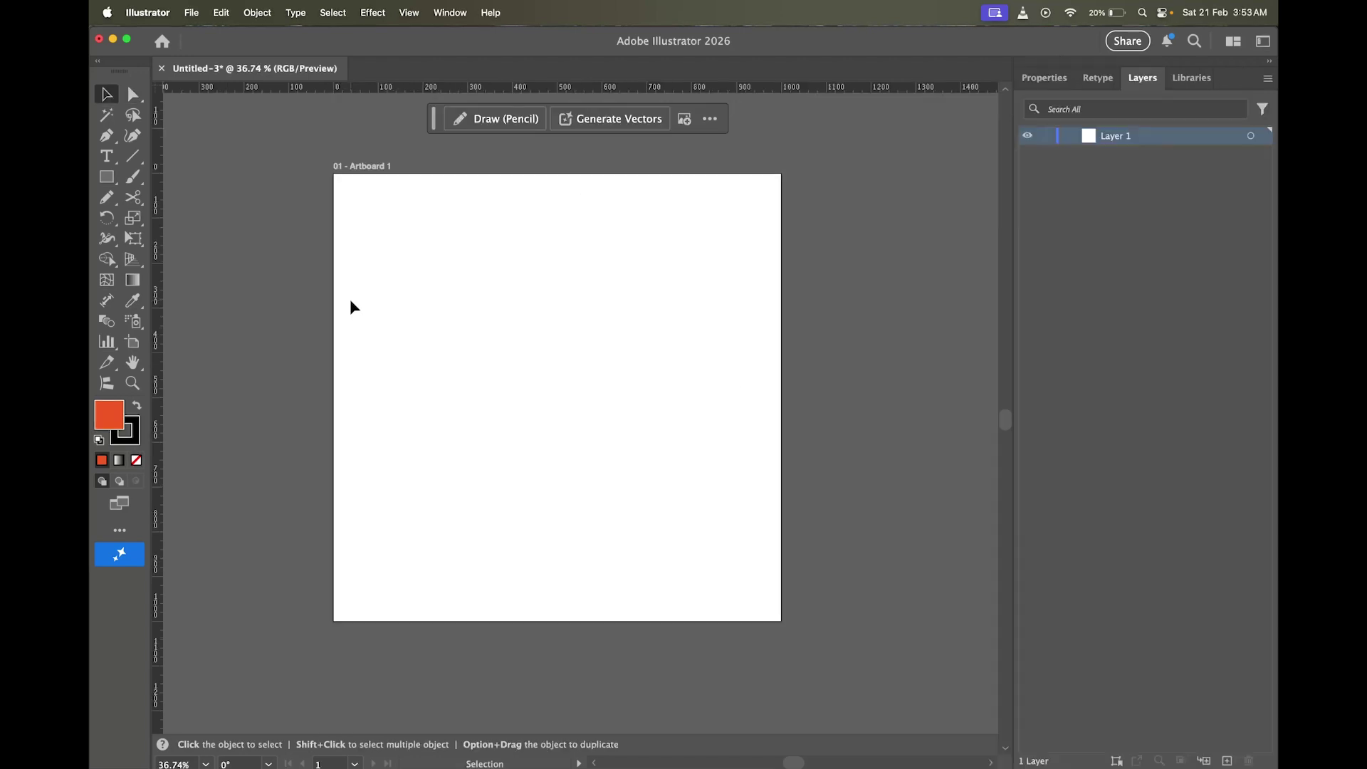
Step: Draw a large orange-red circle in the middle of the empty artboard with the Ellipse tool
{"action": "left_click", "coordinate": [110, 179]}
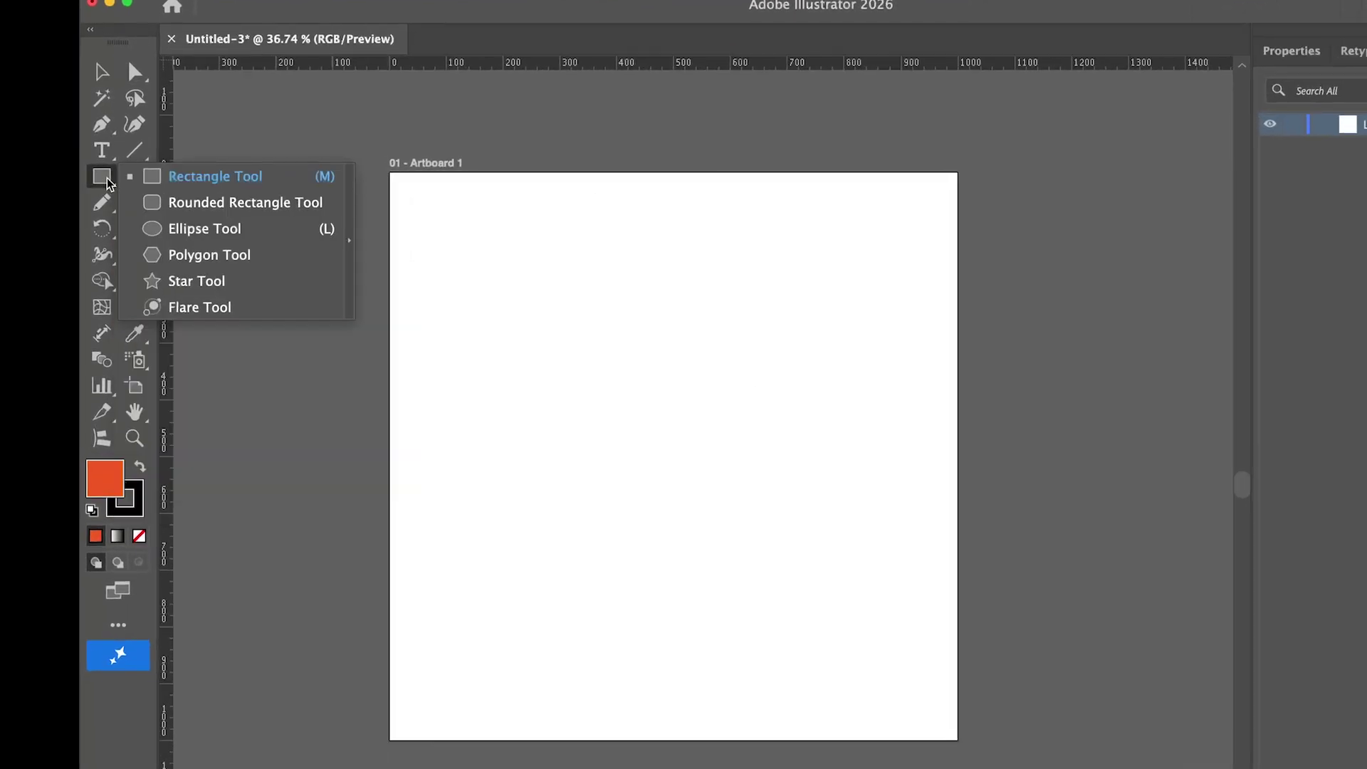
{"action": "left_click", "coordinate": [183, 228]}
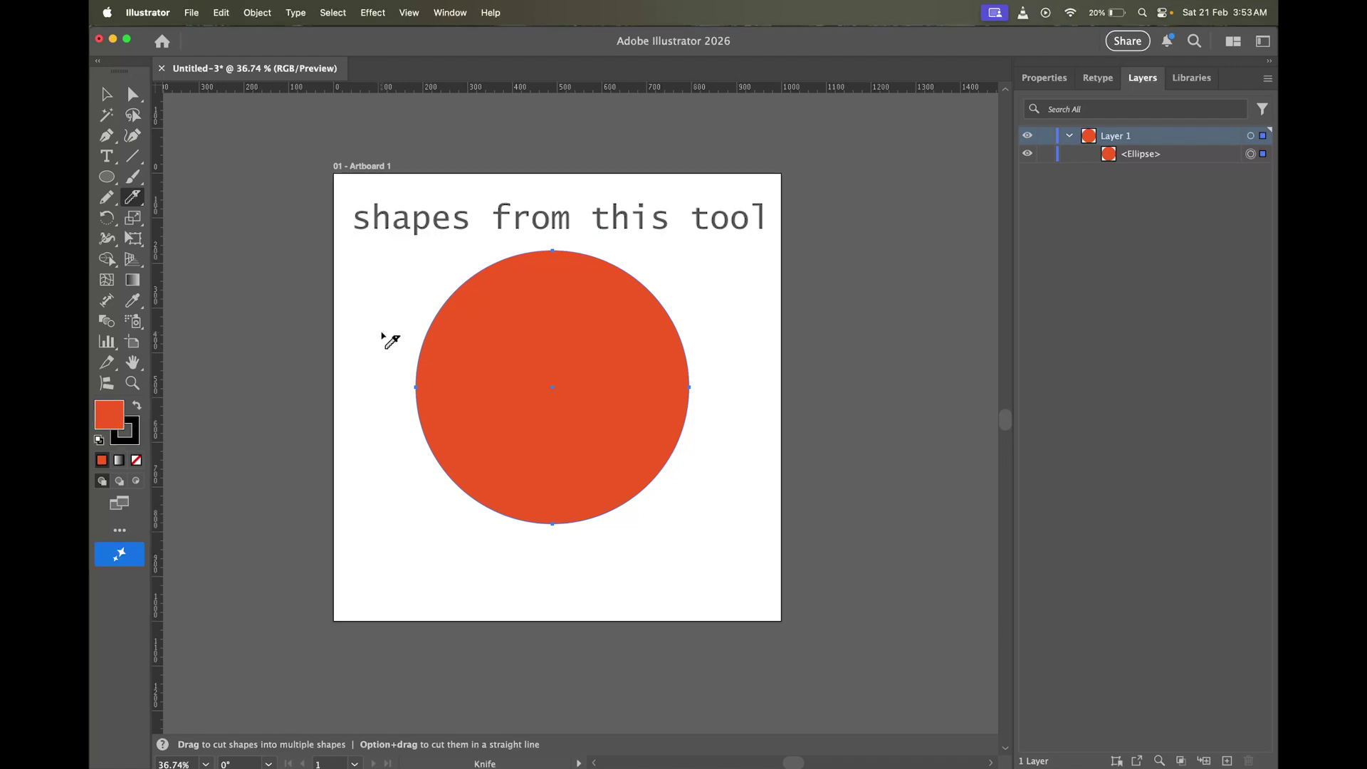
Step: Cut the circle with the Knife tool along a freehand wavy line across its upper part, undoing and redoing the cut
{"action": "mouse_move", "coordinate": [382, 338]}
{"action": "left_mouse_down"}
{"action": "mouse_move", "coordinate": [601, 327]}
{"action": "mouse_move", "coordinate": [702, 292]}
{"action": "left_mouse_up"}
{"action": "key", "text": "super+z"}
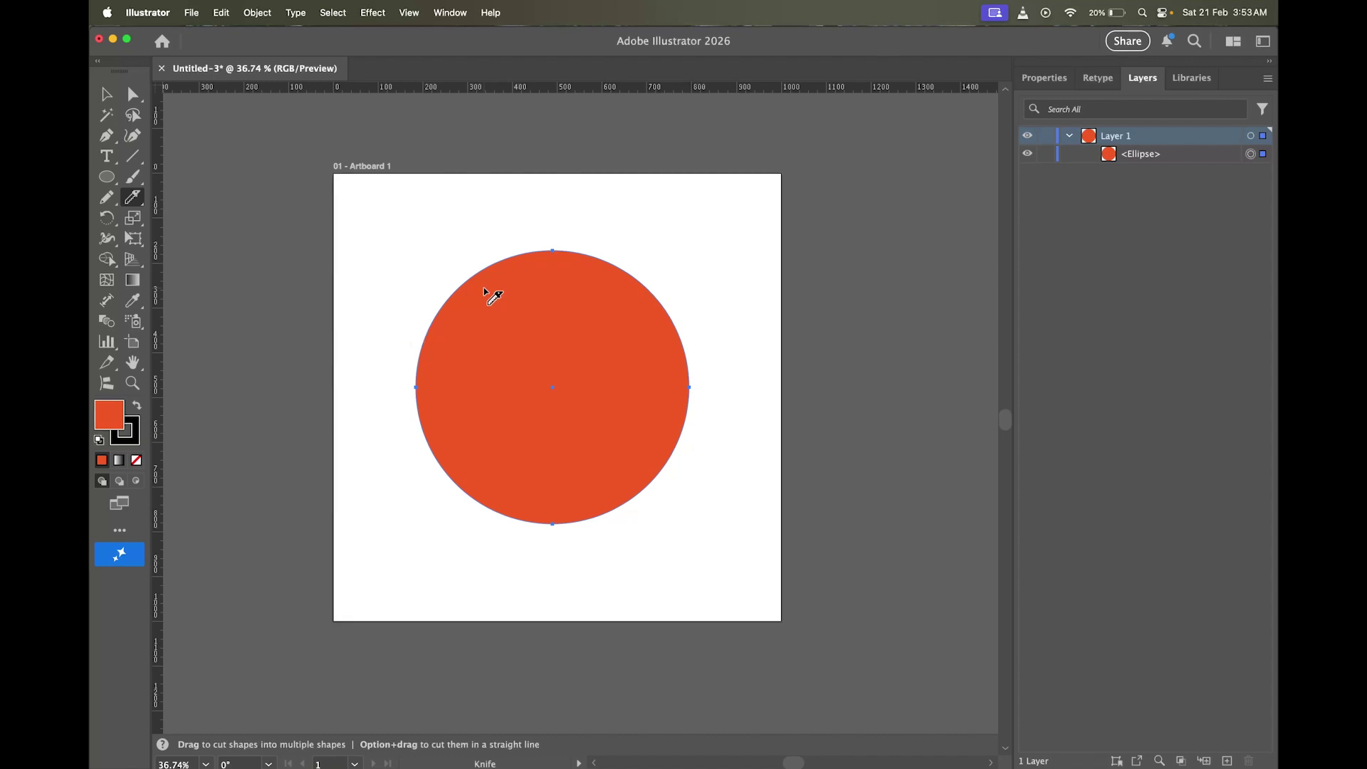
{"action": "key", "text": "super+shift+z"}
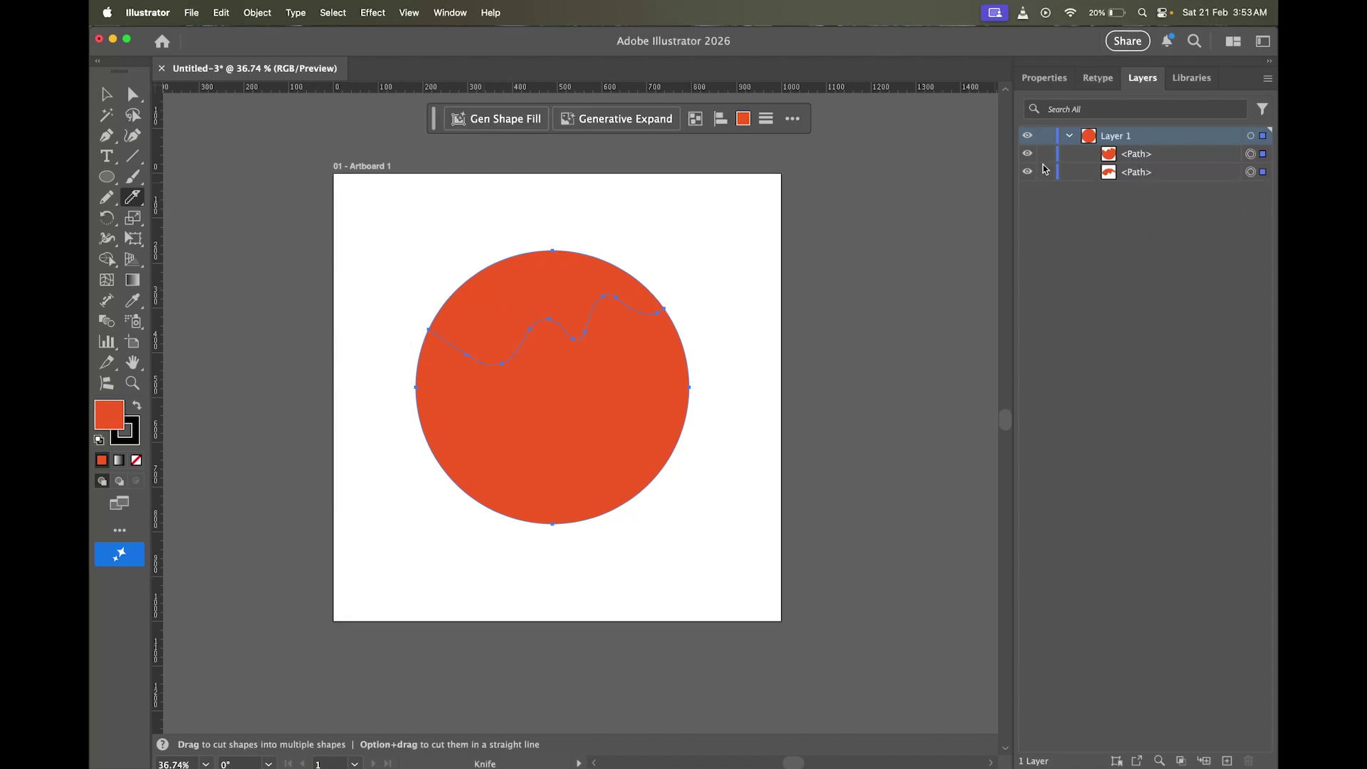
Step: Move the circle's upper piece upward, then undo both the move and the wavy cut
{"action": "key", "text": "v"}
{"action": "double_click", "coordinate": [553, 293]}
{"action": "left_click_drag", "start_coordinate": [554, 293], "coordinate": [553, 245]}
{"action": "key", "text": "super+z"}
{"action": "key", "text": "super+z"}
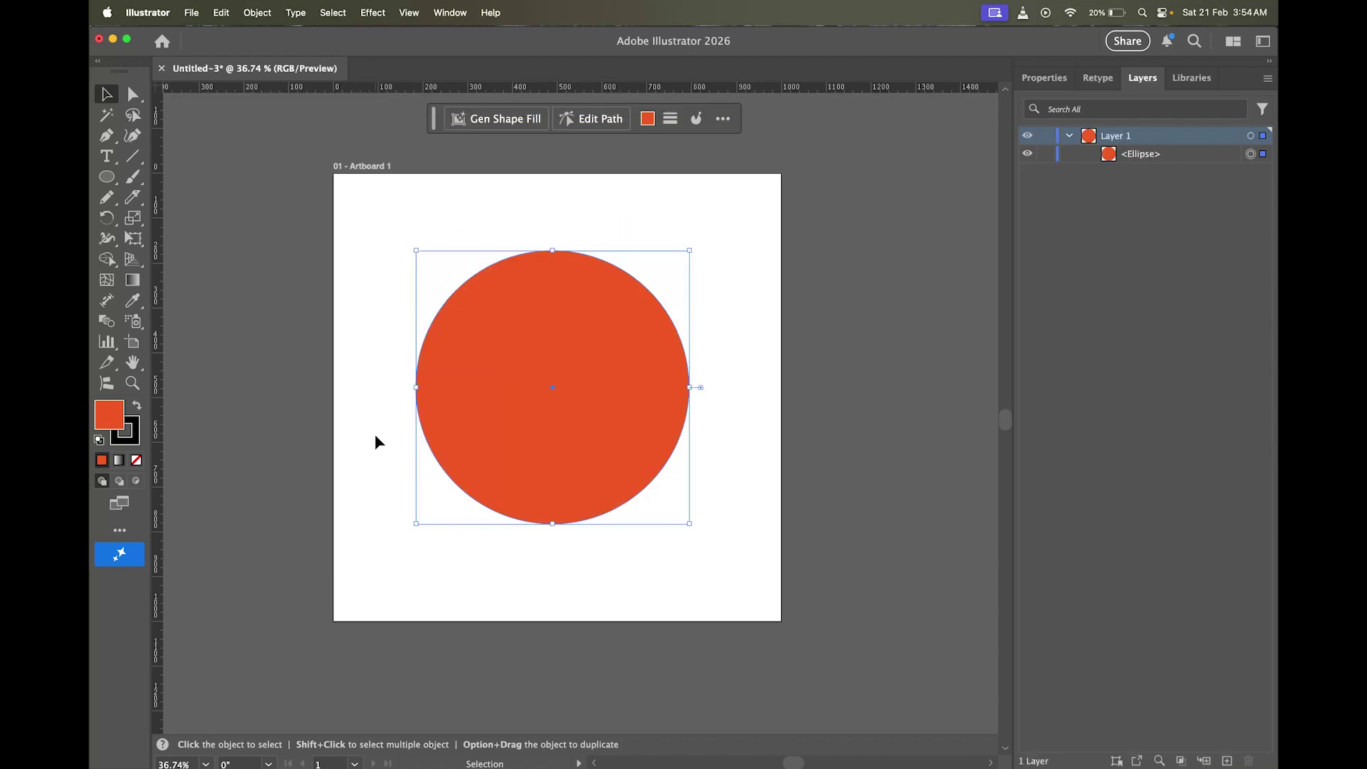
Step: Cut the circle with the Knife tool along a slightly sloping straight line across its upper part and a vertical line near its centre
{"action": "left_click", "coordinate": [133, 197]}
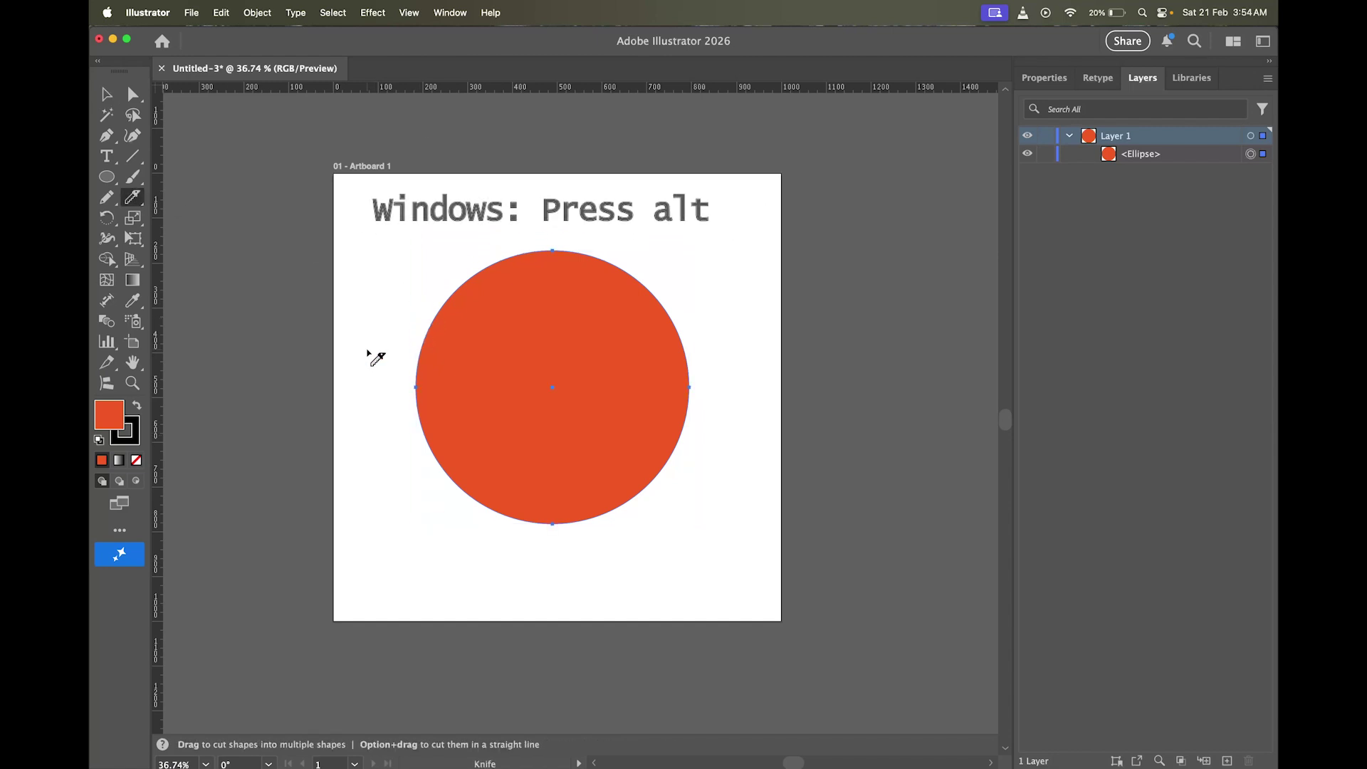
{"action": "left_click_drag", "start_coordinate": [370, 355], "coordinate": [746, 329]}
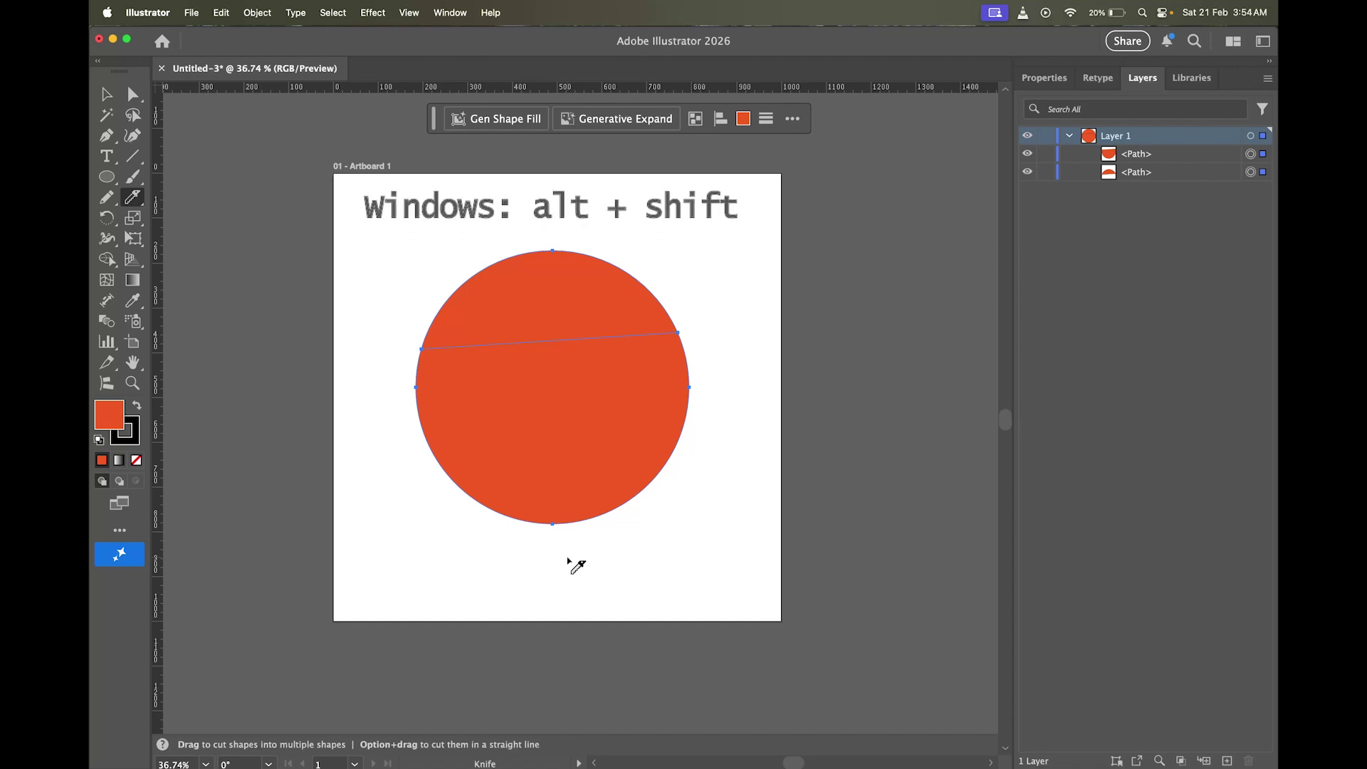
{"action": "mouse_move", "coordinate": [567, 558]}
{"action": "left_mouse_down"}
{"action": "mouse_move", "coordinate": [555, 285]}
{"action": "mouse_move", "coordinate": [567, 210]}
{"action": "left_mouse_up"}
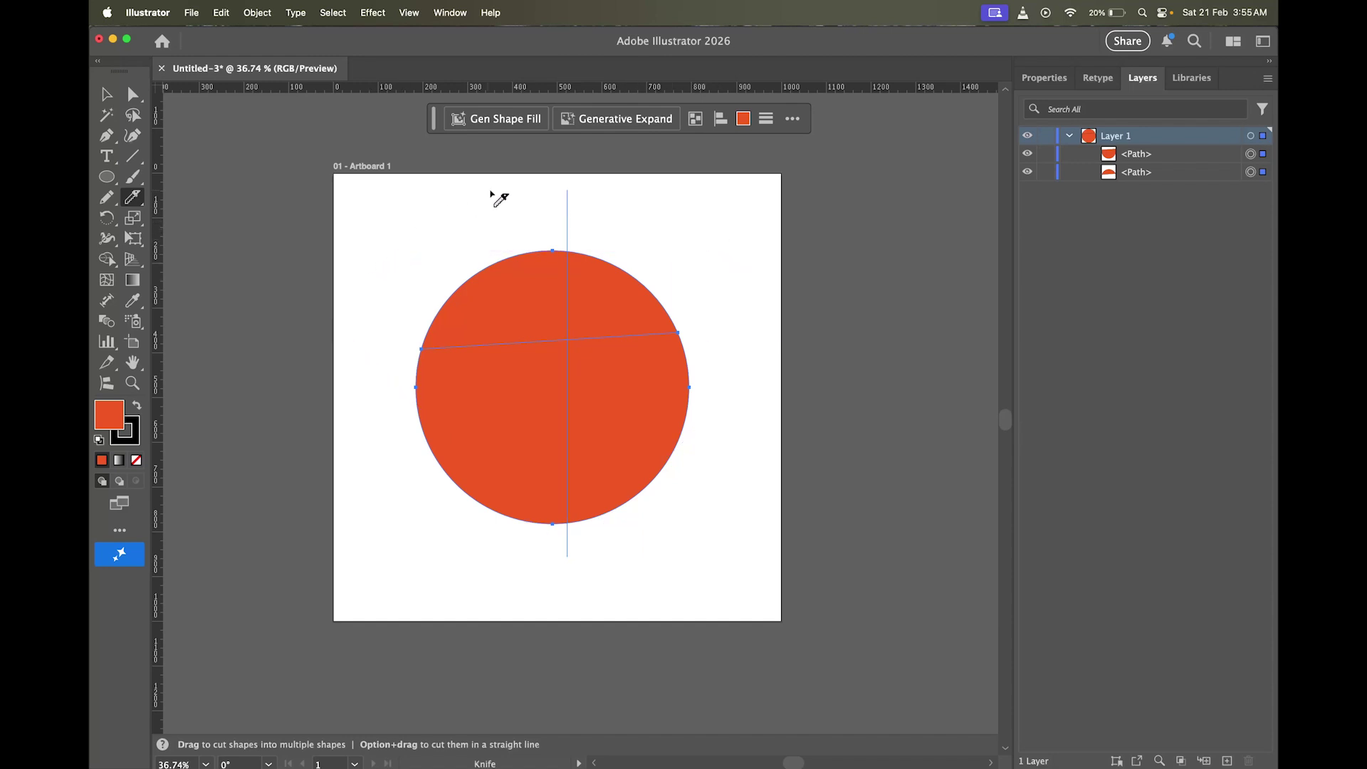
{"action": "left_click_drag", "start_coordinate": [500, 198], "coordinate": [568, 562]}
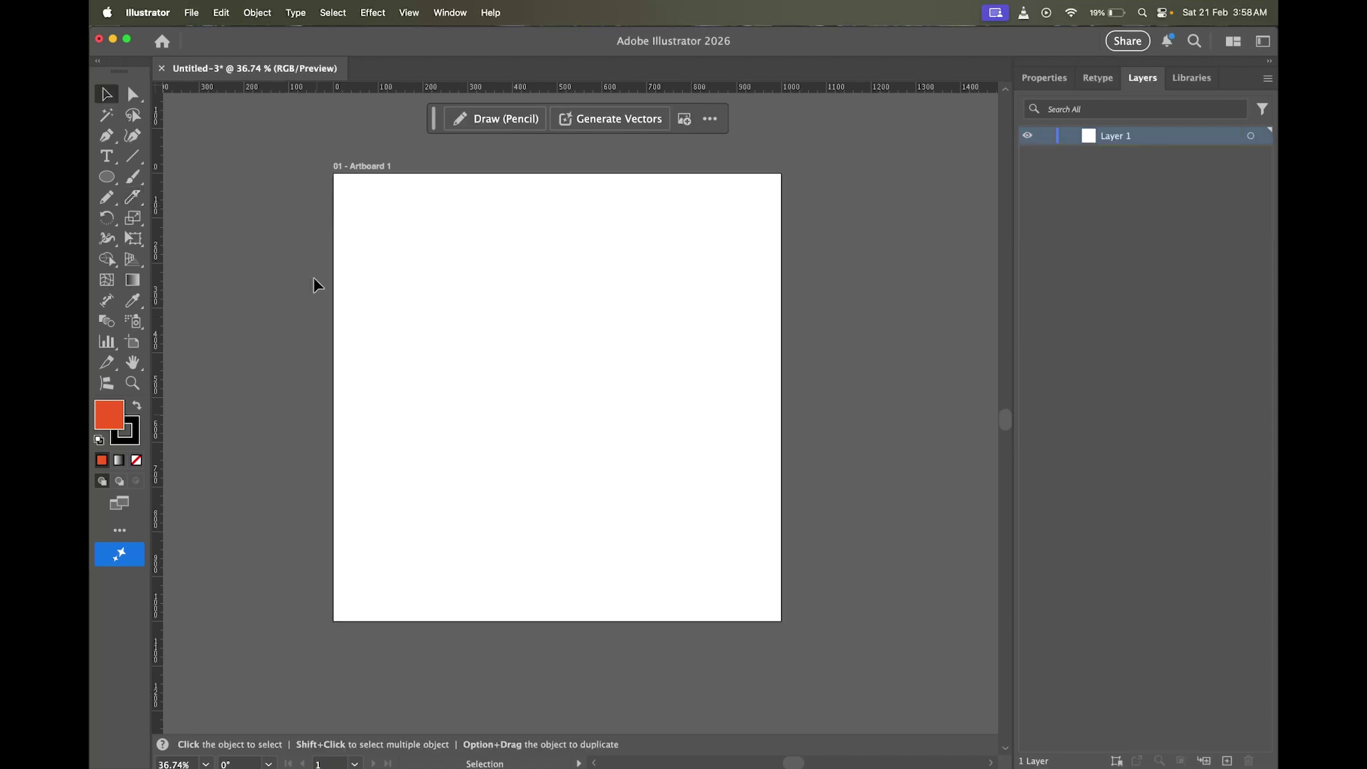
Step: Draw an orange-red ellipse and an orange five-pointed star, about 366 by 381 px, overlapping the ellipse's lower-left edge
{"action": "key", "text": "l"}
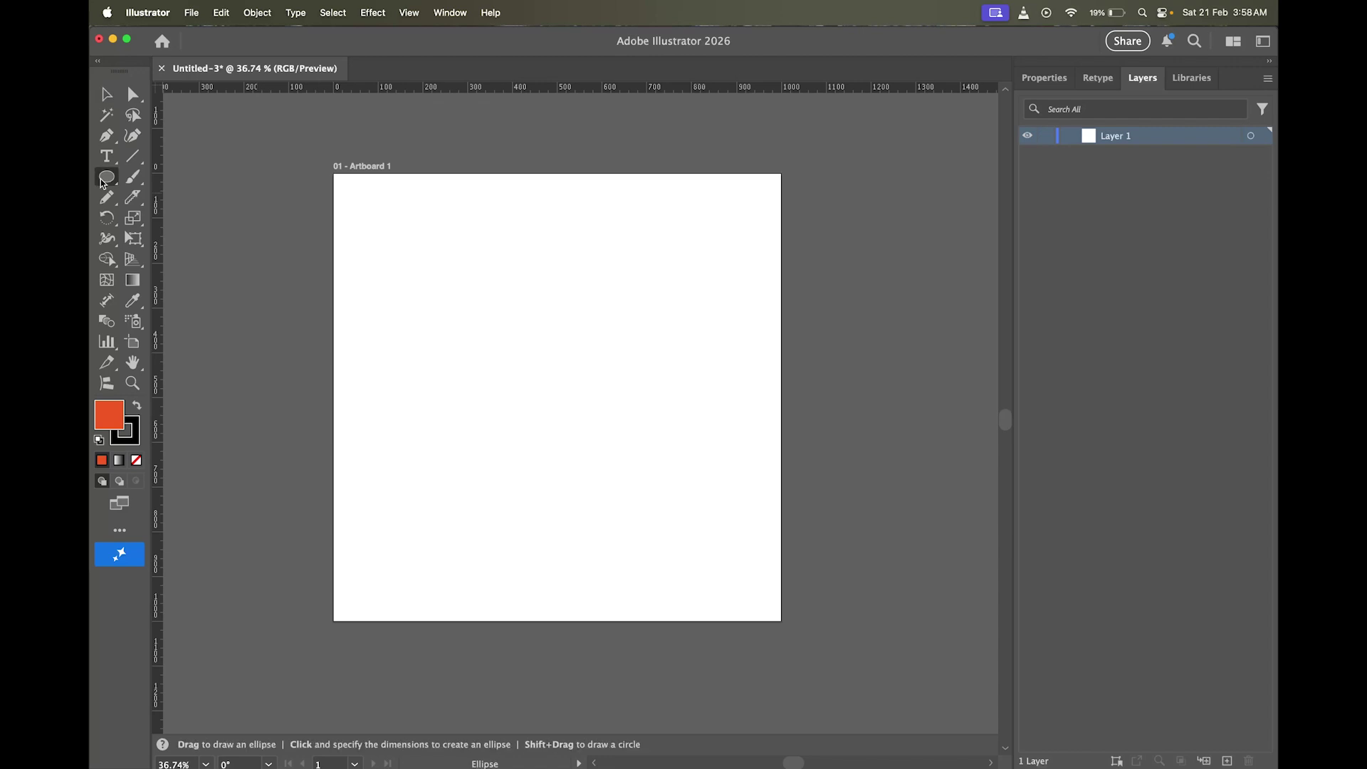
{"action": "left_click_drag", "start_coordinate": [474, 289], "coordinate": [677, 479]}
{"action": "left_click_drag", "start_coordinate": [106, 177], "coordinate": [187, 256]}
{"action": "left_click_drag", "start_coordinate": [541, 420], "coordinate": [630, 459]}
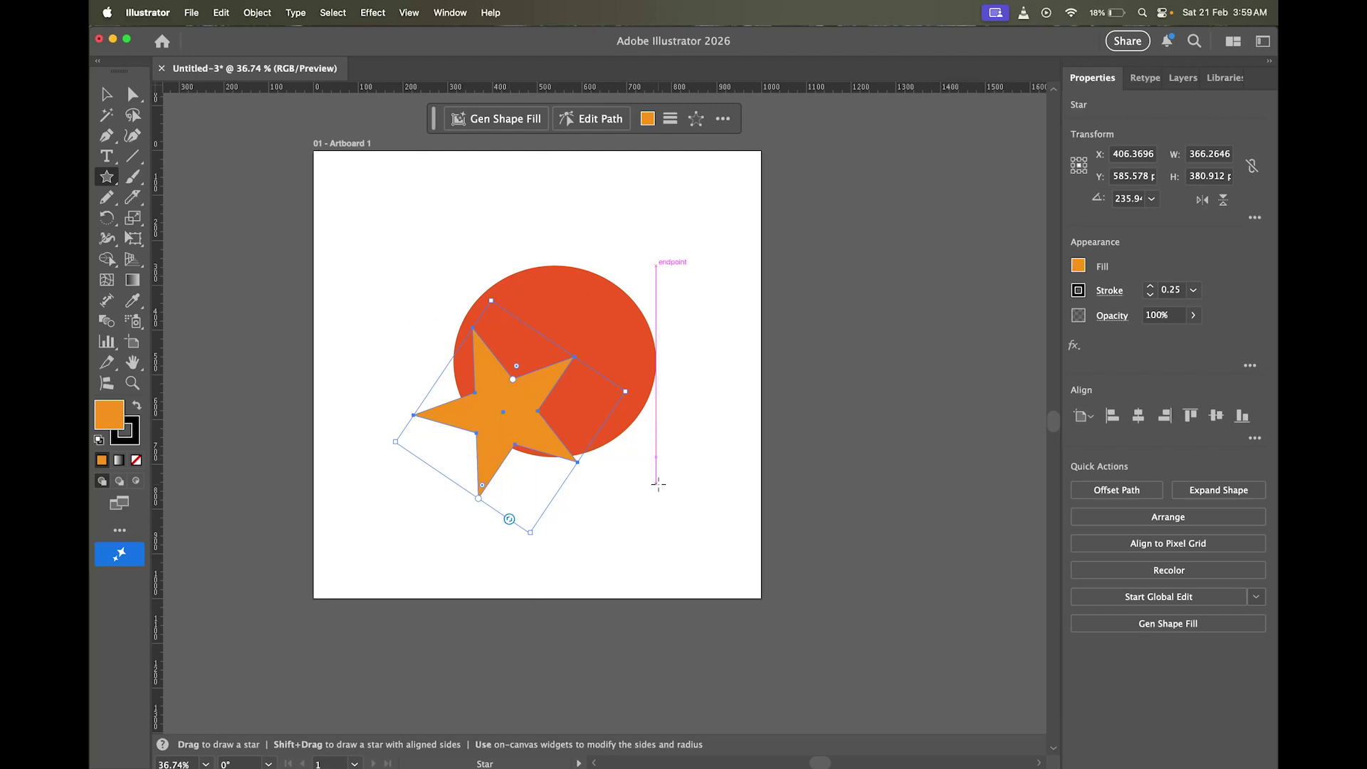
Step: Split the overlapping ellipse and star into separate pieces with the Pathfinder's Divide operation
{"action": "key", "text": "v"}
{"action": "left_click_drag", "start_coordinate": [430, 242], "coordinate": [684, 512]}
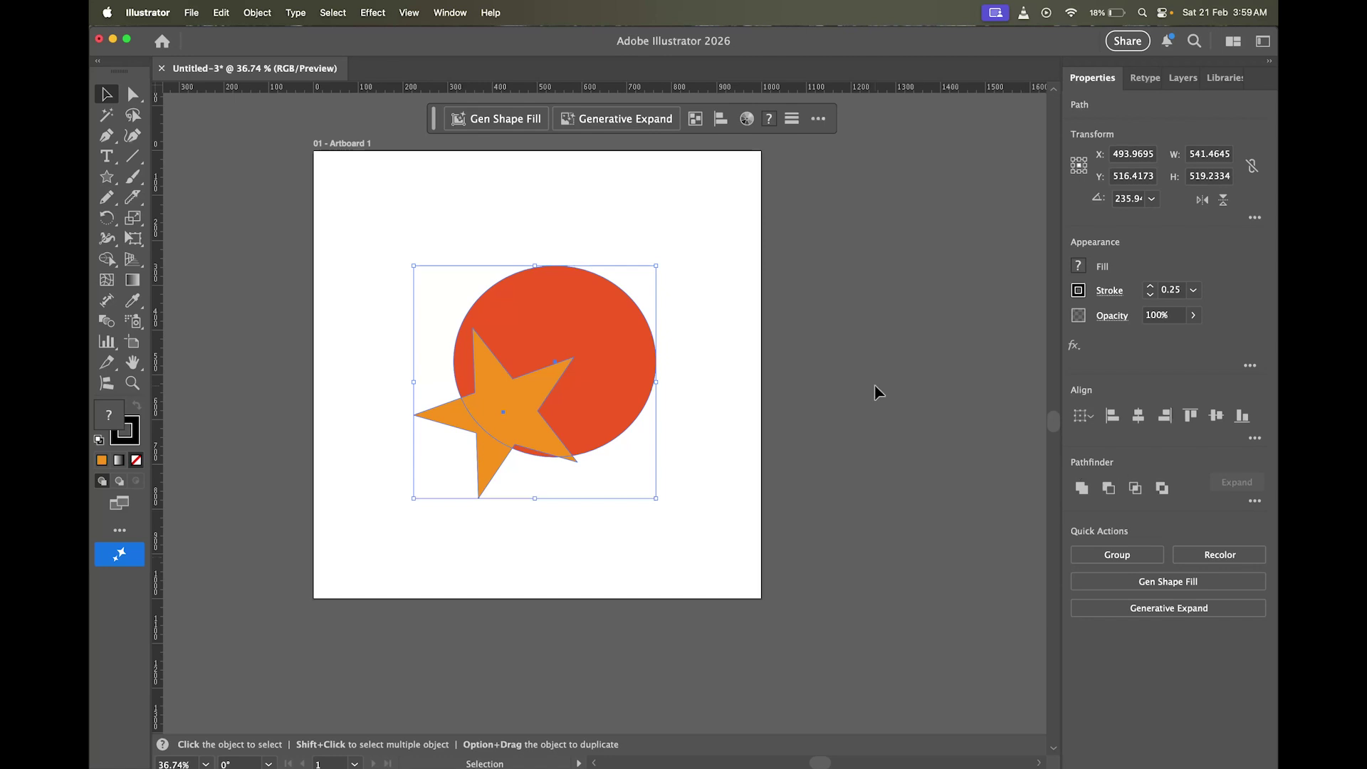
{"action": "left_click", "coordinate": [447, 13]}
{"action": "scroll", "coordinate": [533, 625], "scroll_direction": "down", "scroll_amount": 3}
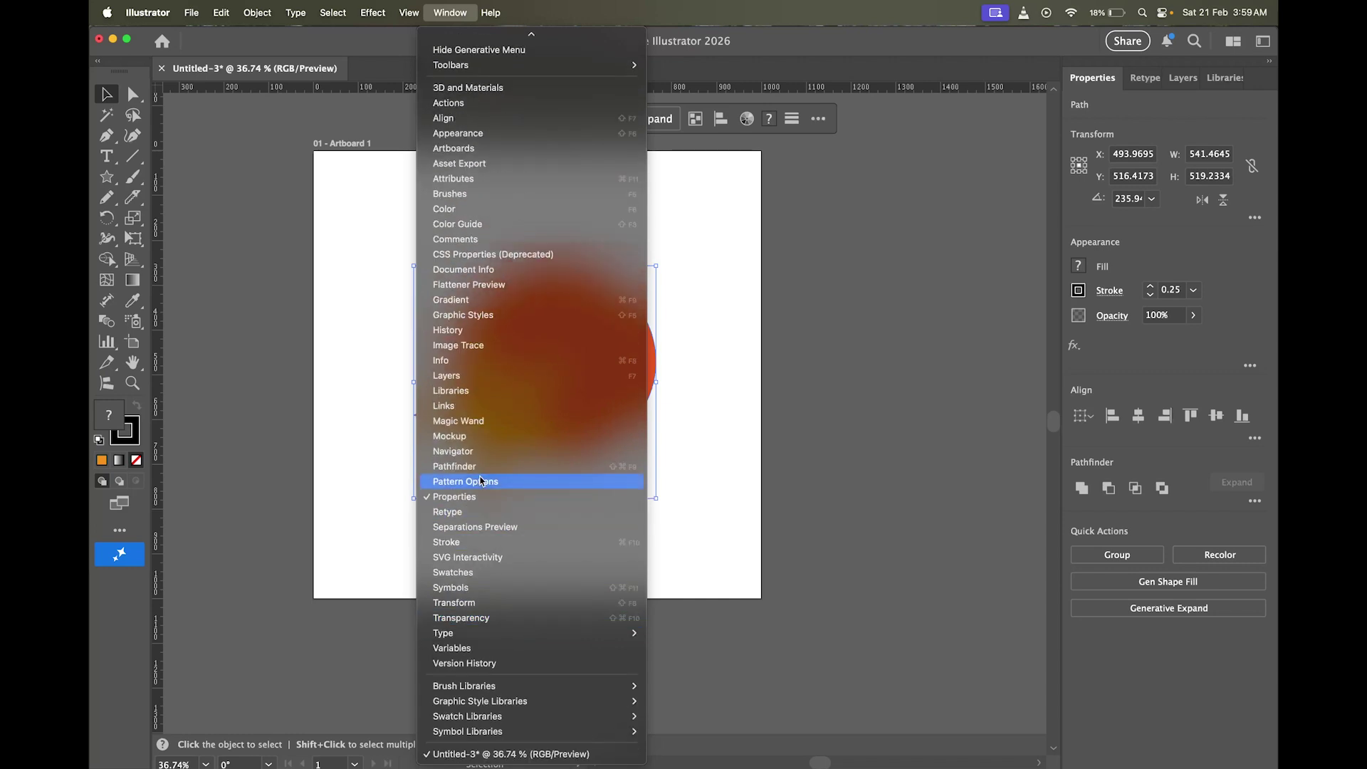
{"action": "left_click", "coordinate": [501, 467]}
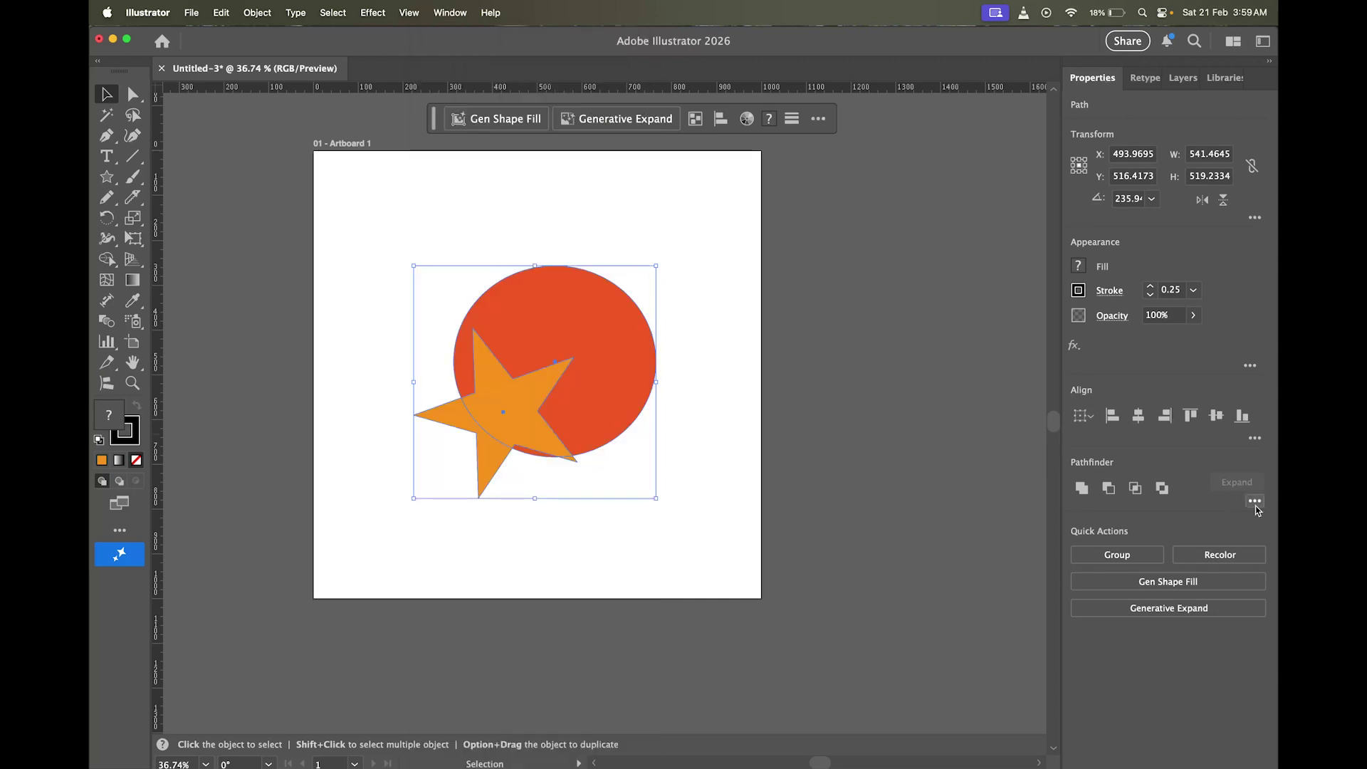
{"action": "left_click", "coordinate": [1254, 501]}
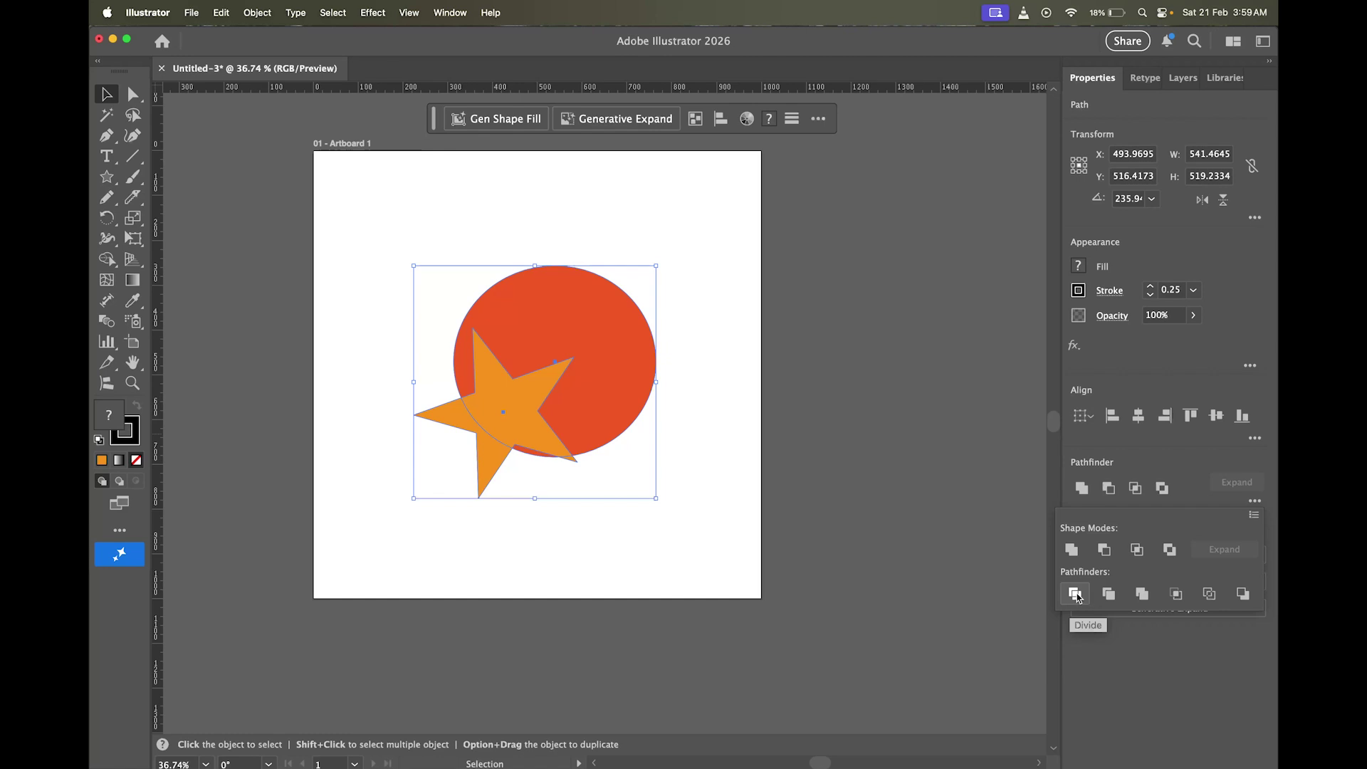
{"action": "left_click", "coordinate": [1074, 594]}
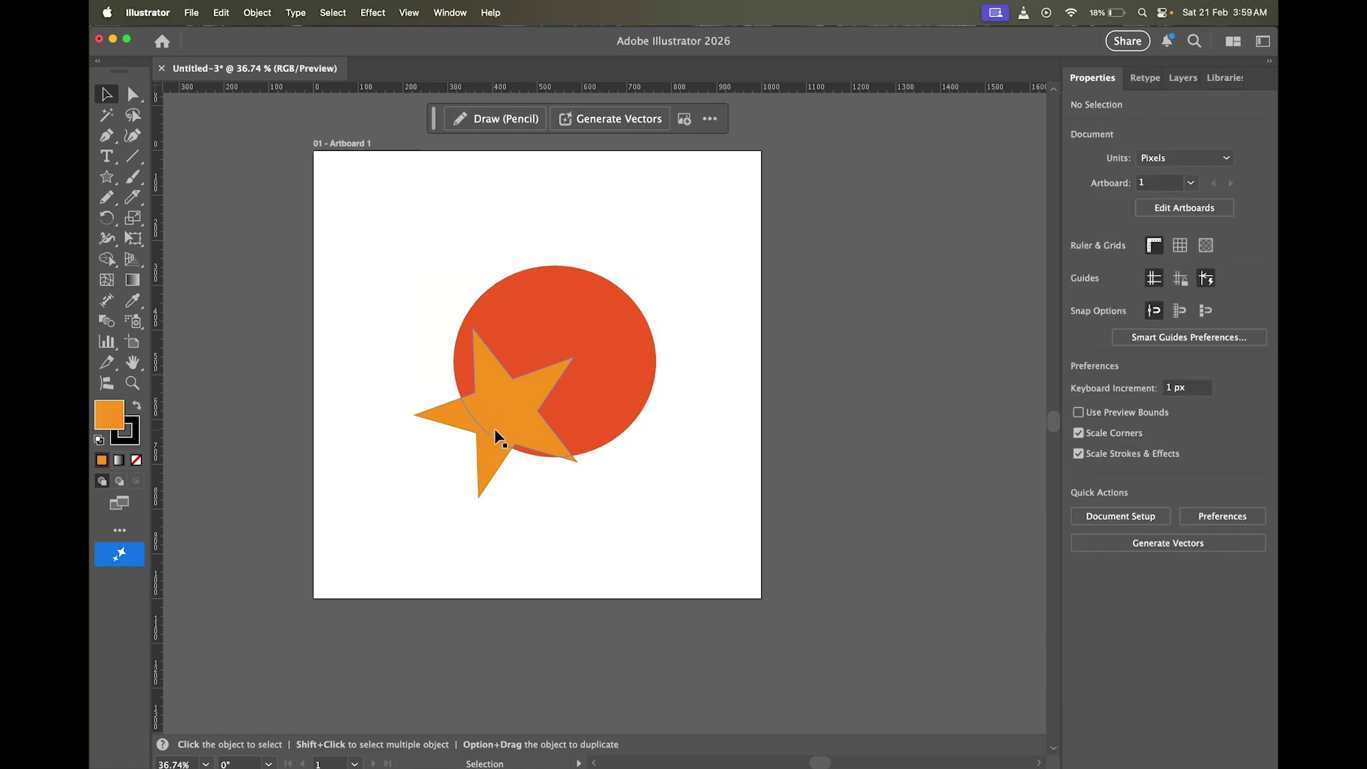
Step: Expand the divided group's path list and pull the ellipse piece up and right and the star's inner piece up and left
{"action": "left_click", "coordinate": [1184, 79]}
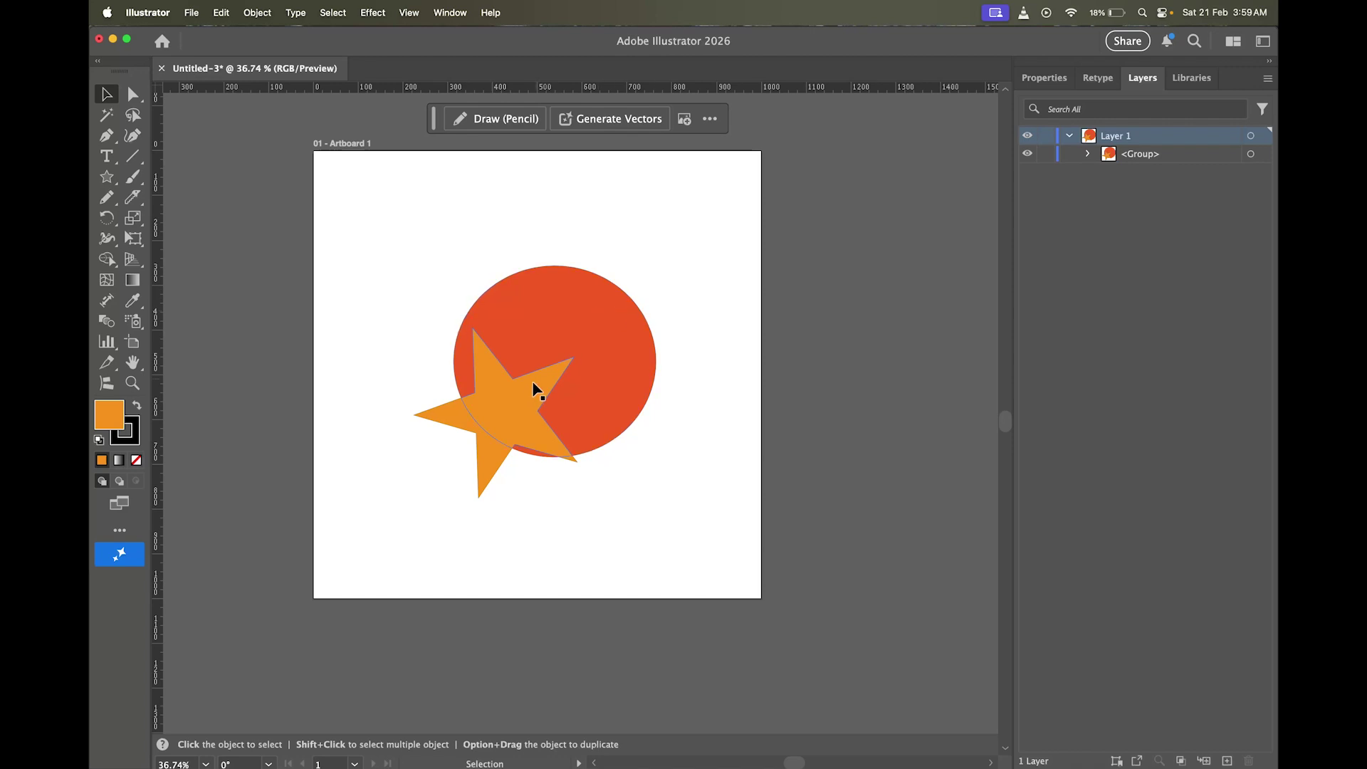
{"action": "left_click", "coordinate": [1087, 155]}
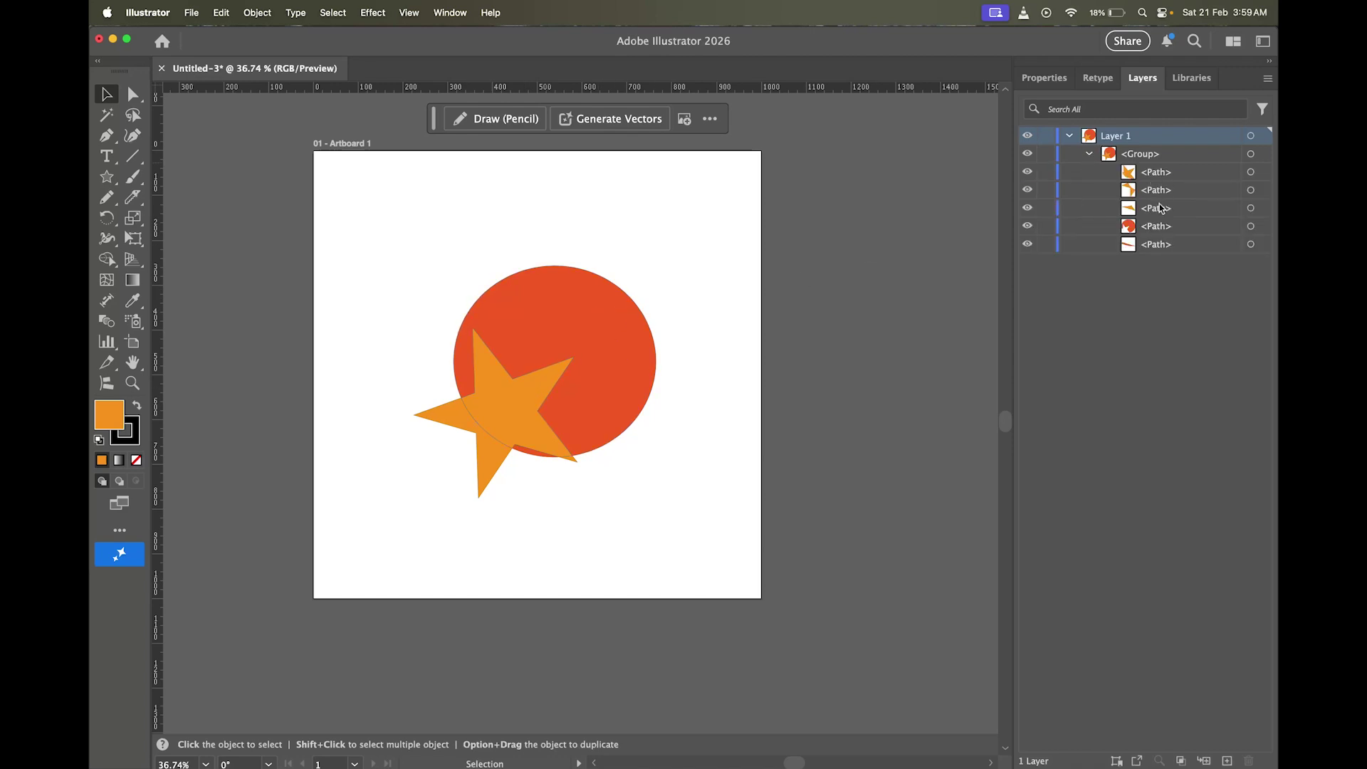
{"action": "left_click", "coordinate": [581, 326]}
{"action": "double_click", "coordinate": [582, 326]}
{"action": "left_click", "coordinate": [578, 314]}
{"action": "left_click_drag", "start_coordinate": [573, 313], "coordinate": [641, 229]}
{"action": "double_click", "coordinate": [502, 399]}
{"action": "left_click_drag", "start_coordinate": [501, 399], "coordinate": [432, 301]}
Step: Pull the star's outer section down and left and a lower piece to the right, and show the extra Pathfinder options
{"action": "double_click", "coordinate": [458, 414]}
{"action": "left_click_drag", "start_coordinate": [461, 417], "coordinate": [375, 472]}
{"action": "double_click", "coordinate": [396, 425]}
{"action": "double_click", "coordinate": [468, 461]}
{"action": "left_click_drag", "start_coordinate": [468, 461], "coordinate": [565, 465]}
{"action": "double_click", "coordinate": [545, 467]}
{"action": "left_click", "coordinate": [1044, 78]}
{"action": "left_click", "coordinate": [1254, 502]}
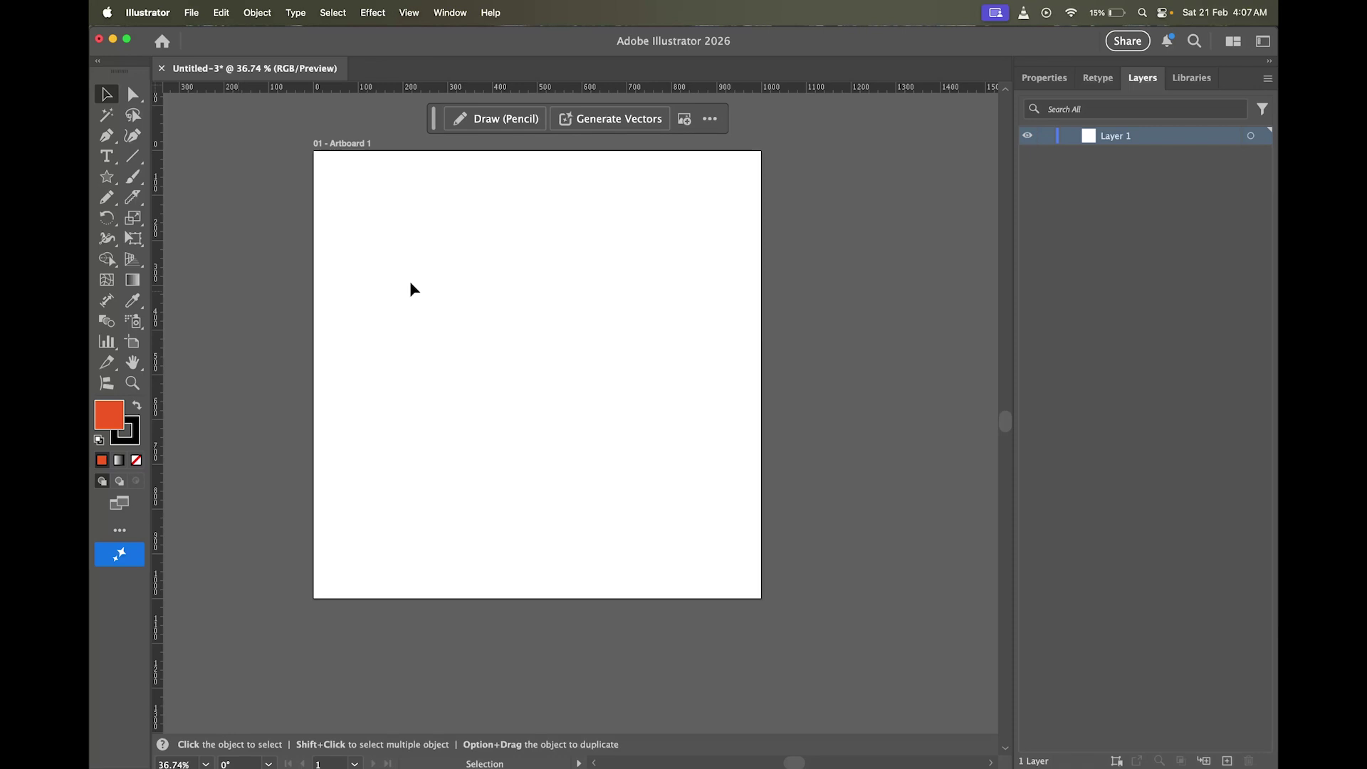
Step: Draw a large orange-red circle on the empty artboard and a small five-pointed star inside its upper-left part
{"action": "left_click", "coordinate": [107, 176]}
{"action": "key", "text": "l"}
{"action": "left_click_drag", "start_coordinate": [421, 232], "coordinate": [713, 524]}
{"action": "mouse_move", "coordinate": [107, 177]}
{"action": "left_mouse_down"}
{"action": "mouse_move", "coordinate": [187, 217]}
{"action": "mouse_move", "coordinate": [189, 257]}
{"action": "left_mouse_up"}
{"action": "left_click_drag", "start_coordinate": [511, 322], "coordinate": [553, 356]}
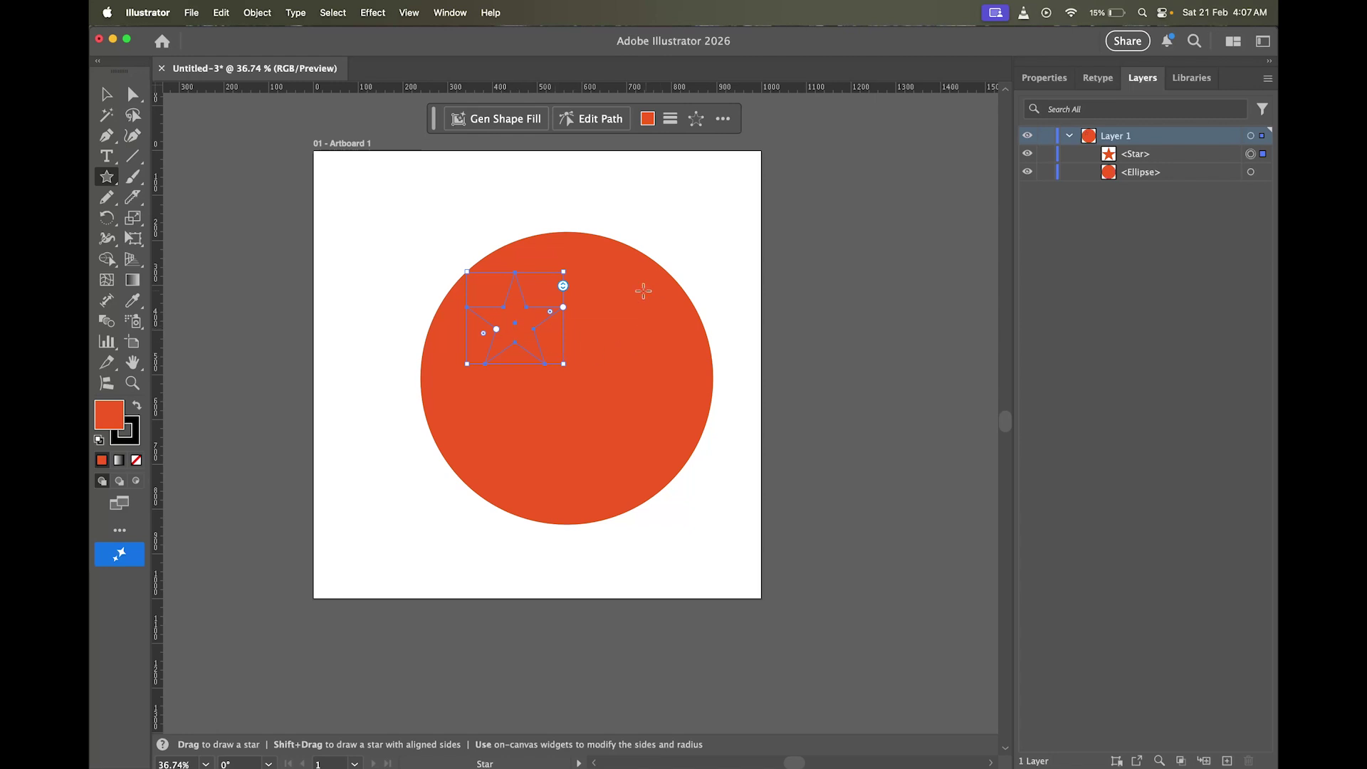
Step: Cut the star out of the circle with the Shape Builder tool by subtracting the star region
{"action": "key", "text": "v"}
{"action": "left_click_drag", "start_coordinate": [382, 227], "coordinate": [723, 538]}
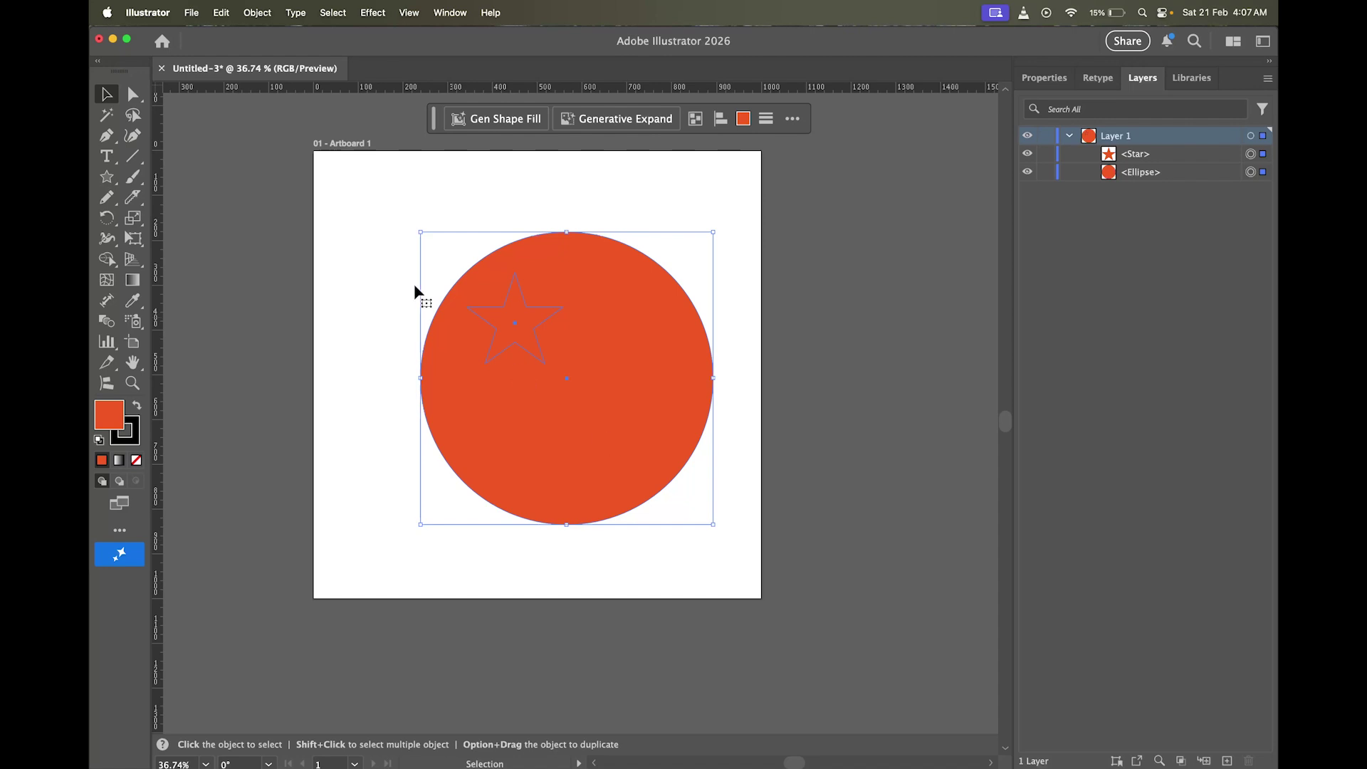
{"action": "left_click", "coordinate": [111, 263]}
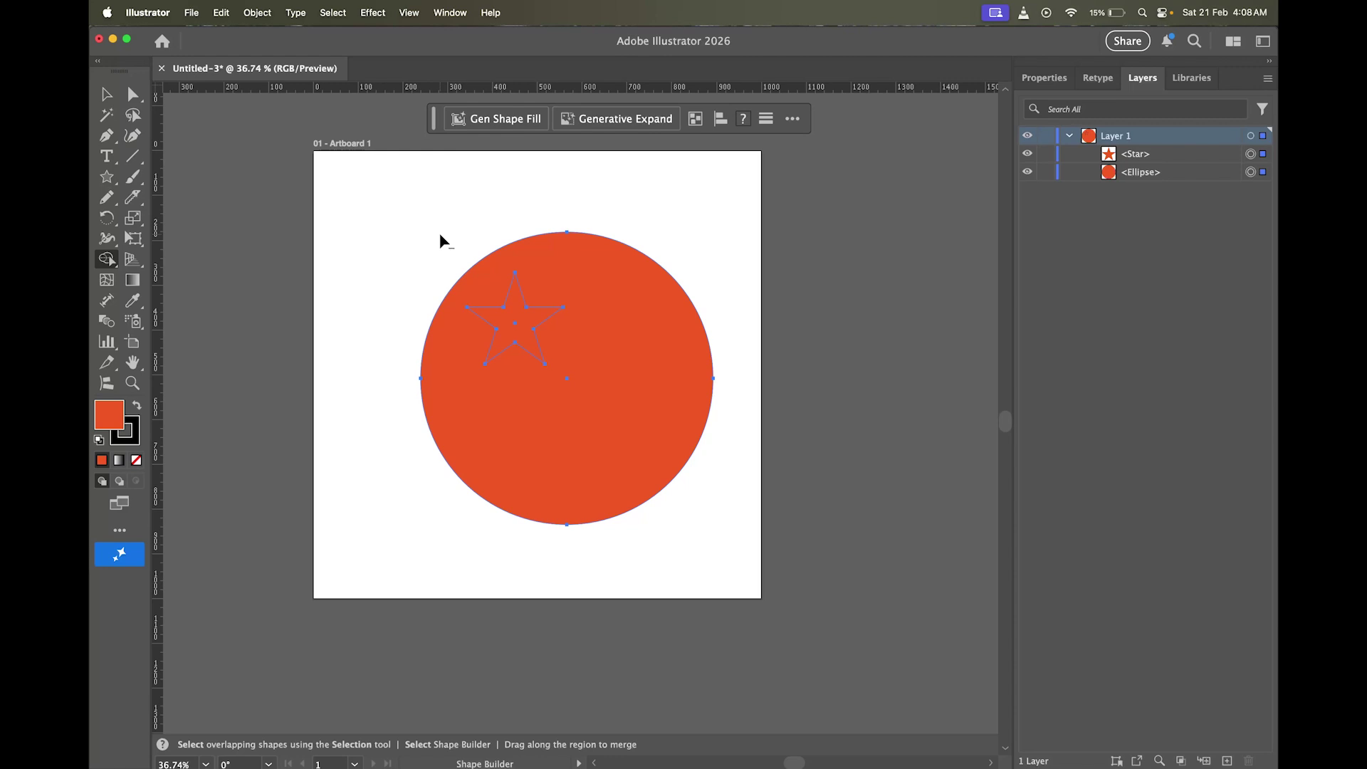
{"action": "left_click", "coordinate": [513, 317], "text": "alt"}
{"action": "key", "text": "v"}
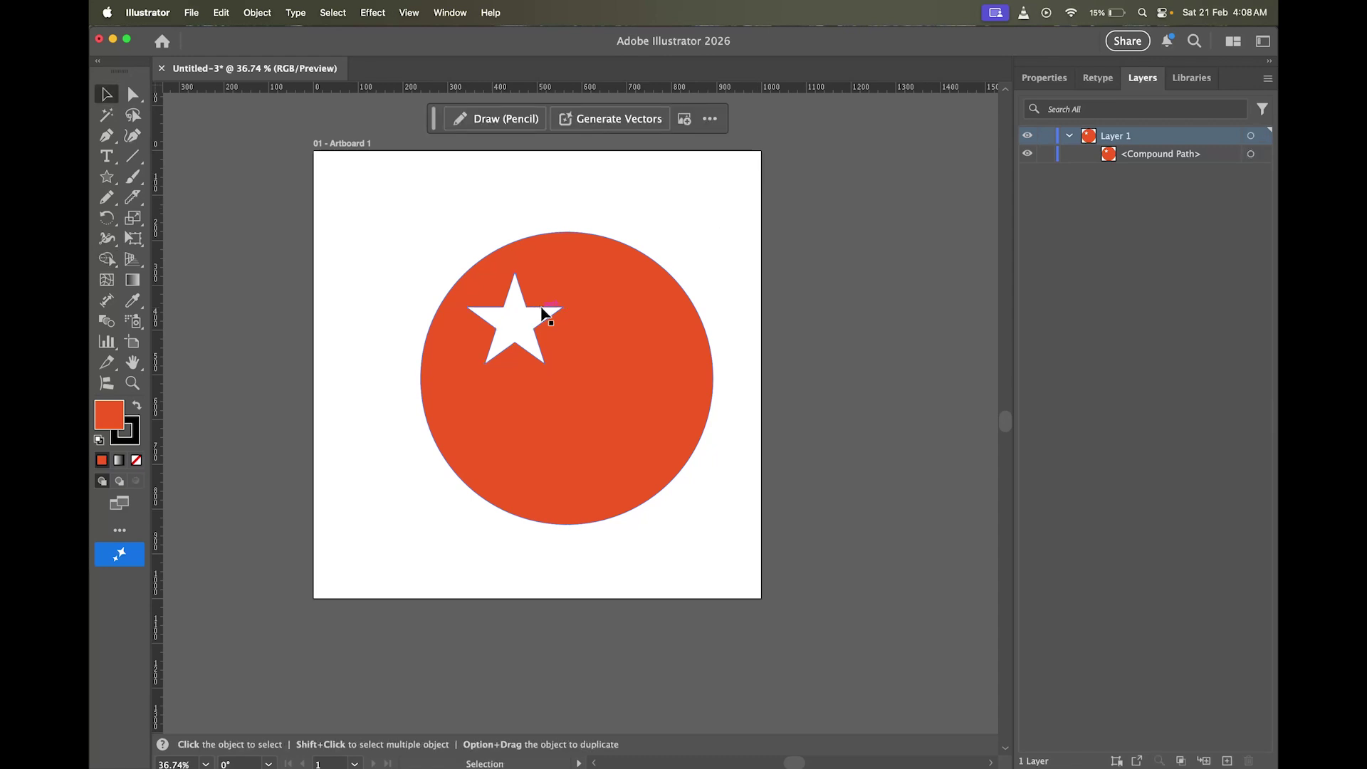
Step: Draw an orange-red triangle with the Polygon tool, overlapping the circle's upper-right edge and pointing beyond the artboard
{"action": "left_click_drag", "start_coordinate": [106, 176], "coordinate": [185, 238]}
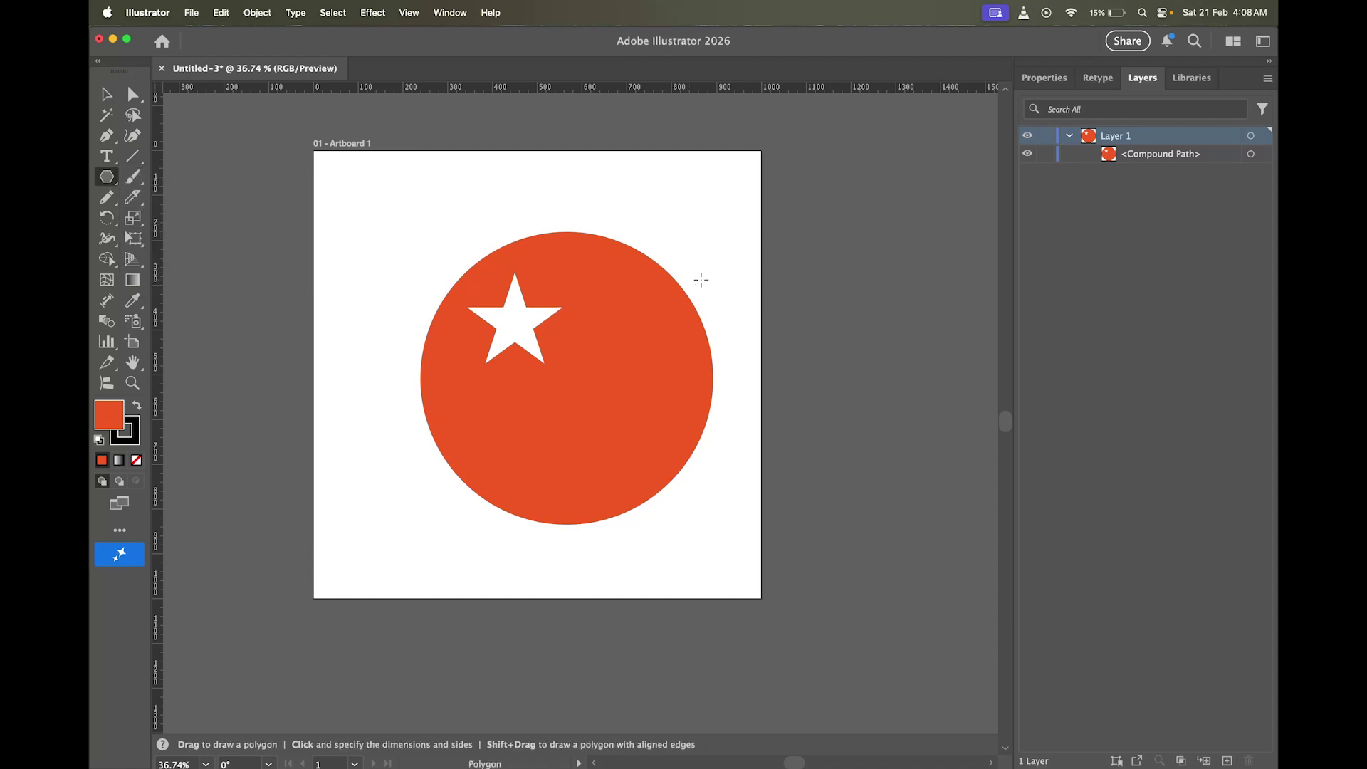
{"action": "left_click_drag", "start_coordinate": [682, 265], "coordinate": [631, 350]}
{"action": "key", "text": "v"}
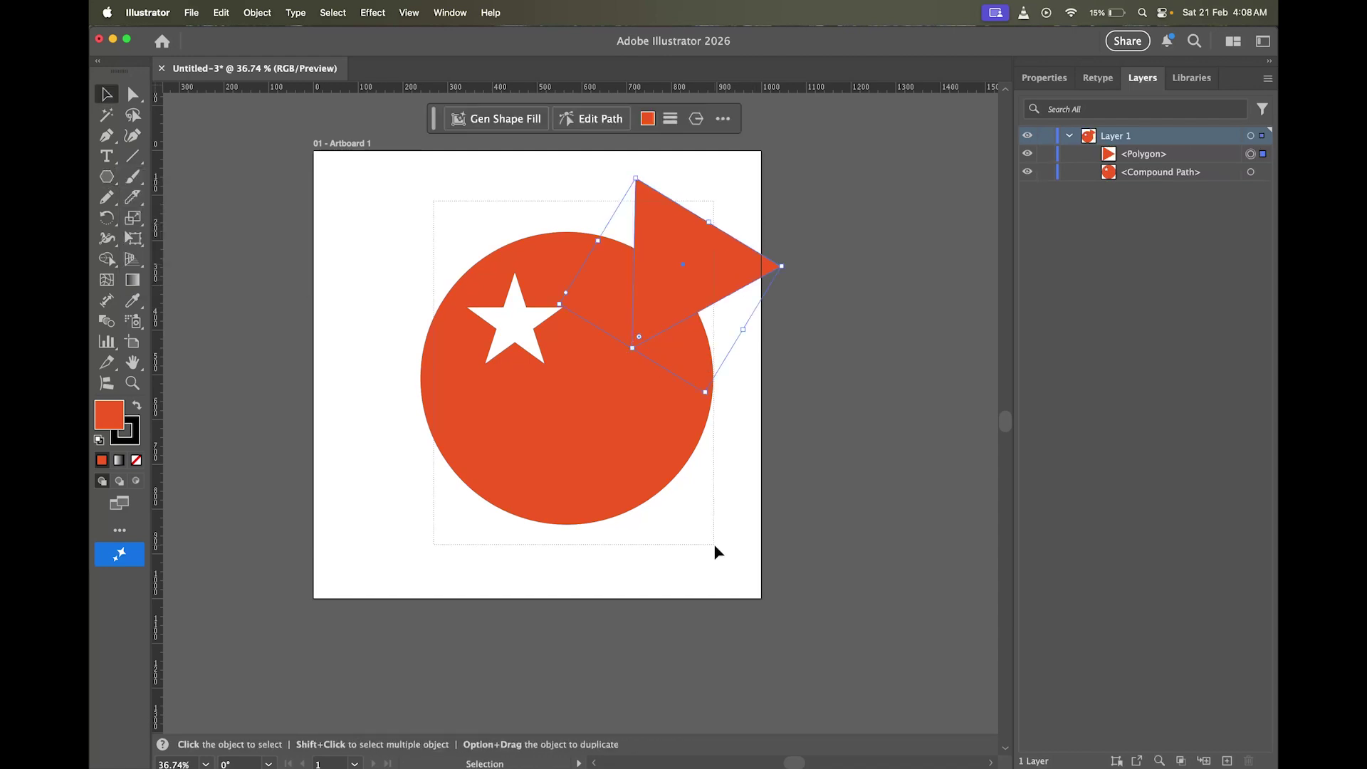
Step: Subtract the triangle's overlap from the circle and remove its outer part with the Shape Builder tool
{"action": "key", "text": "super+a"}
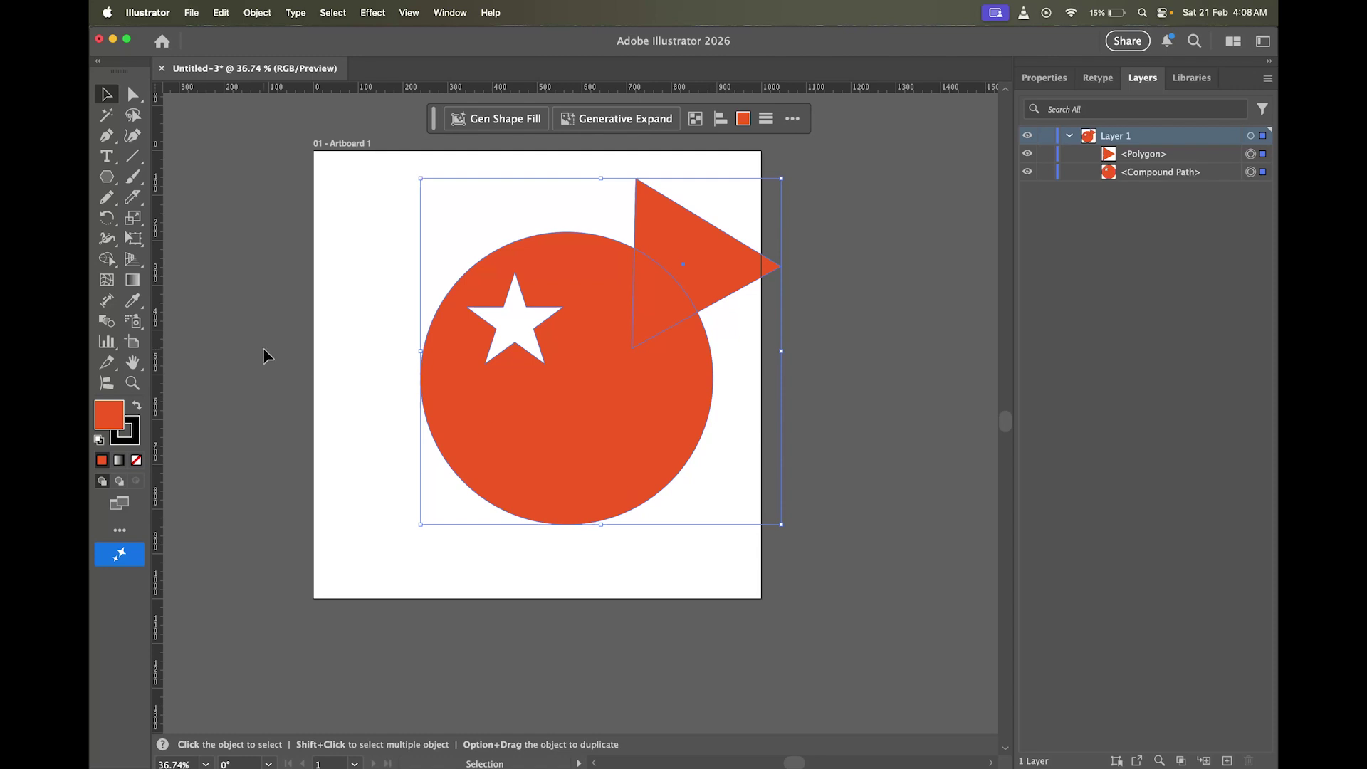
{"action": "left_click", "coordinate": [107, 259]}
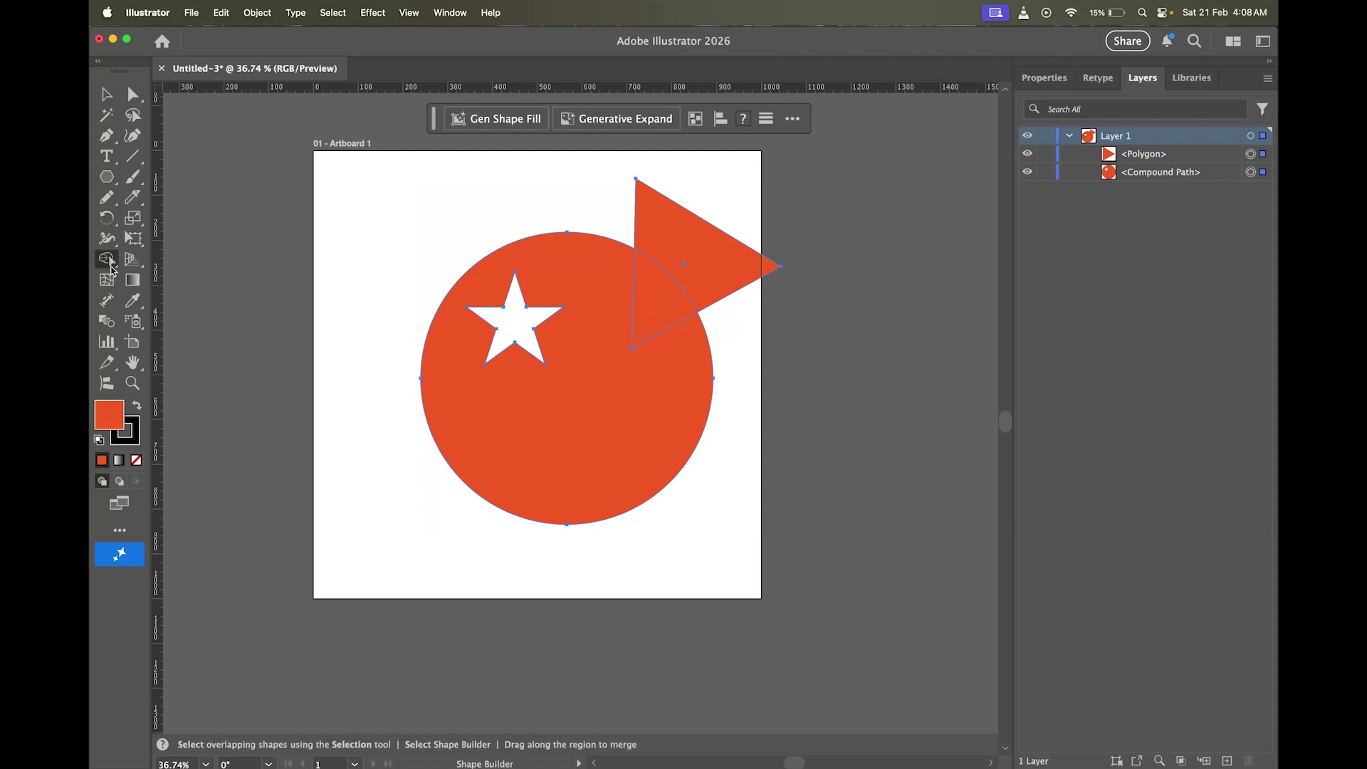
{"action": "left_click", "coordinate": [664, 297], "text": "alt"}
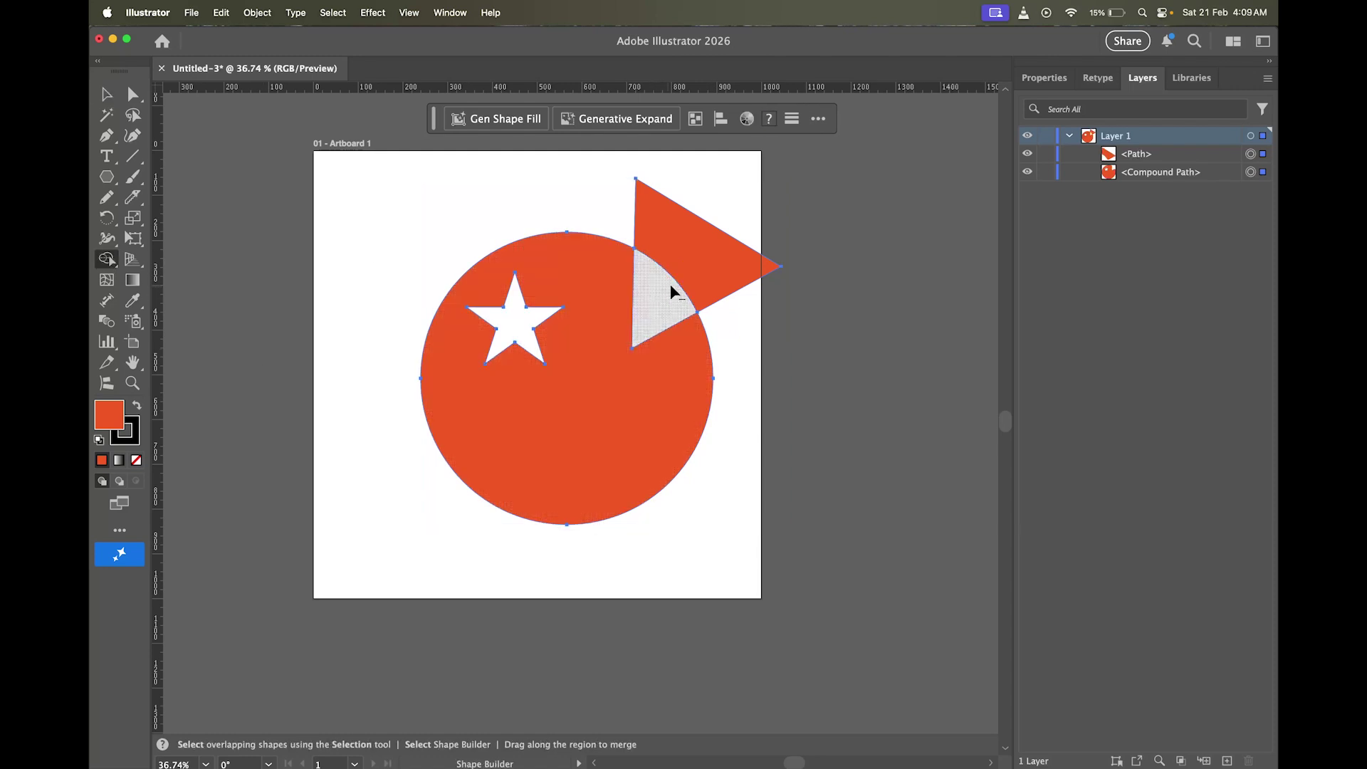
{"action": "left_click", "coordinate": [681, 242], "text": "alt"}
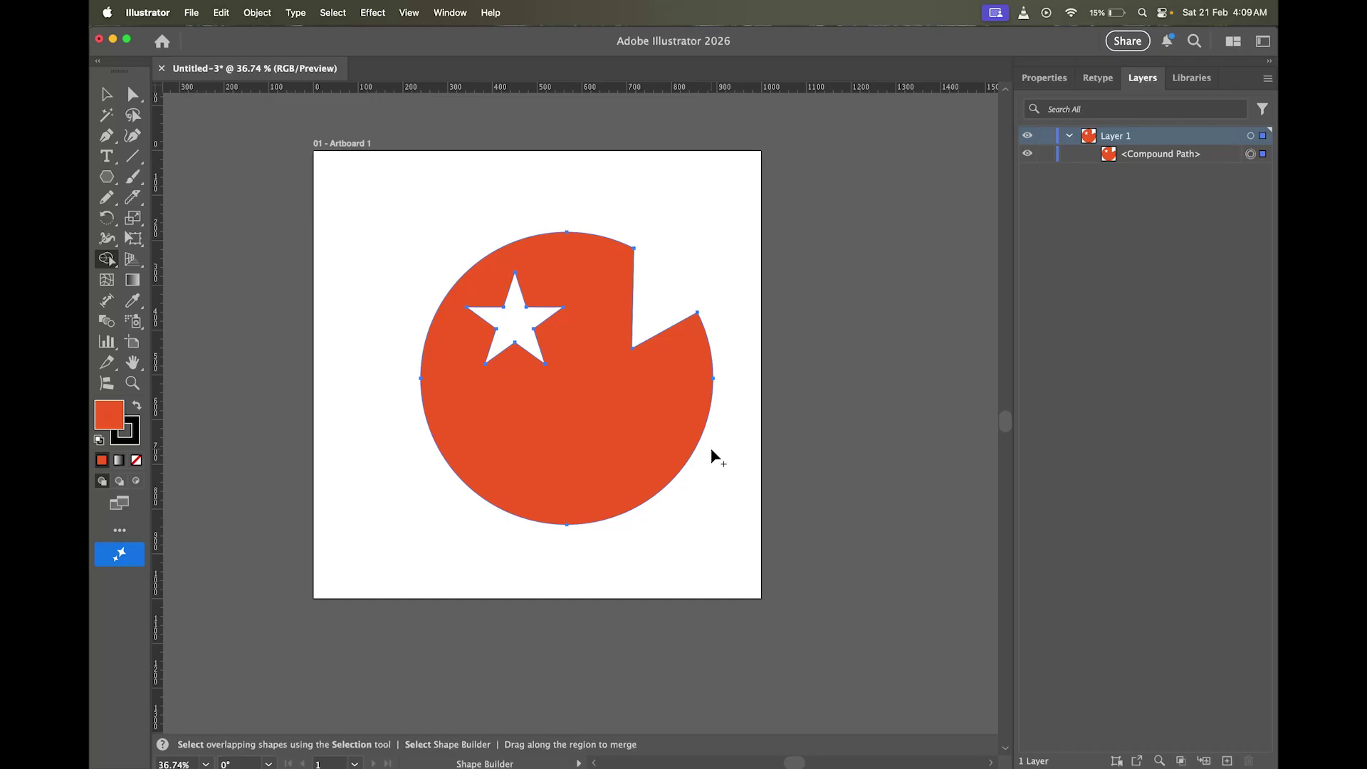